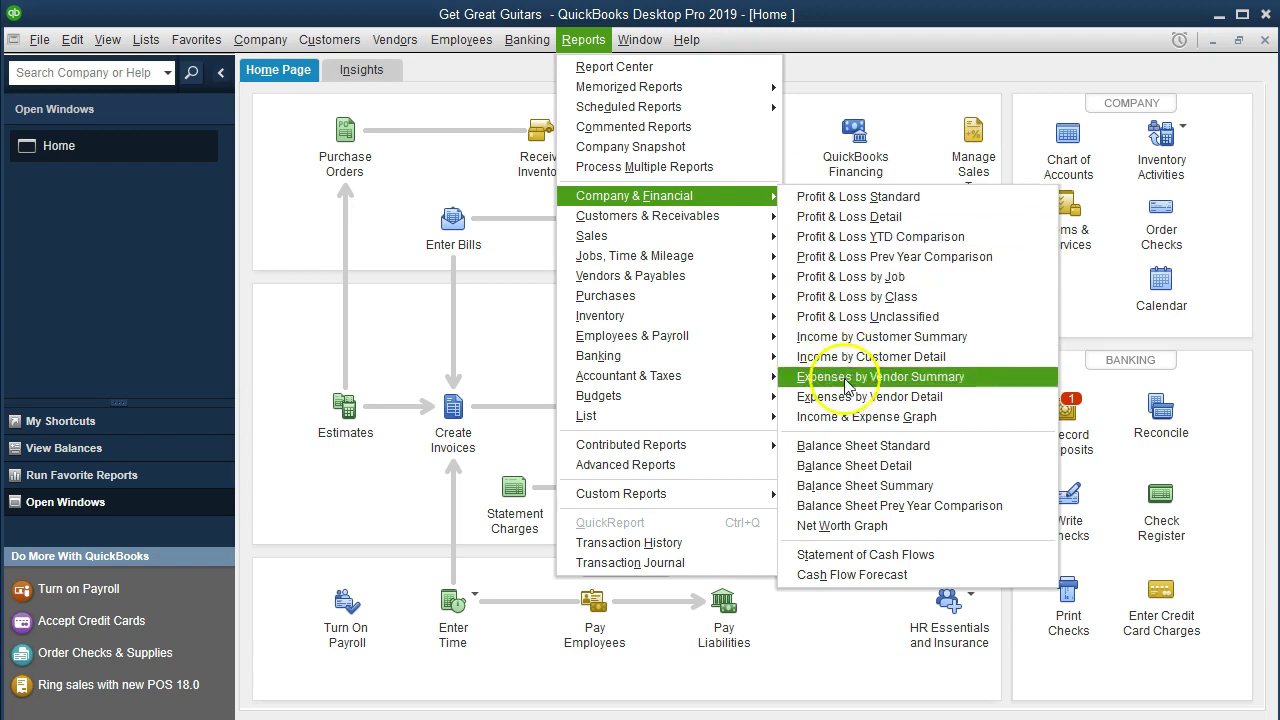
# Open the standard Balance Sheet report and set its date range from 01/01/2019 to 02/28/2019.
pyautogui.click(940, 455)
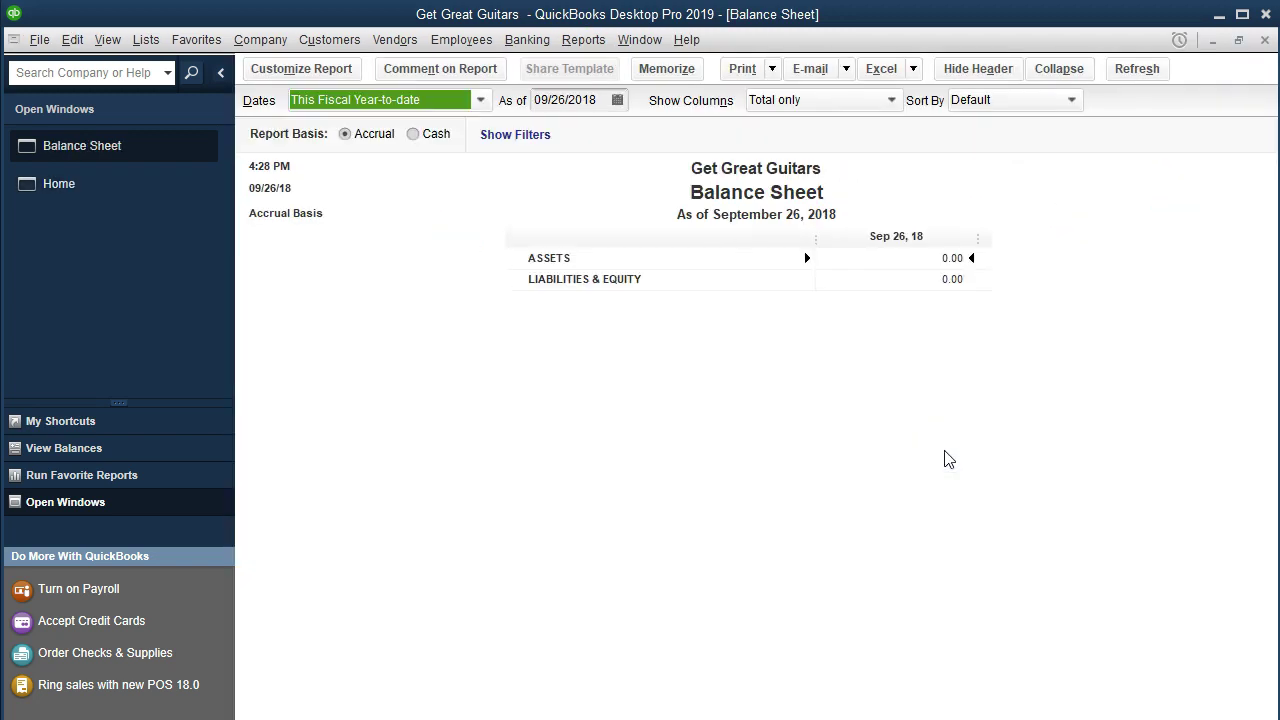
pyautogui.click(347, 72)
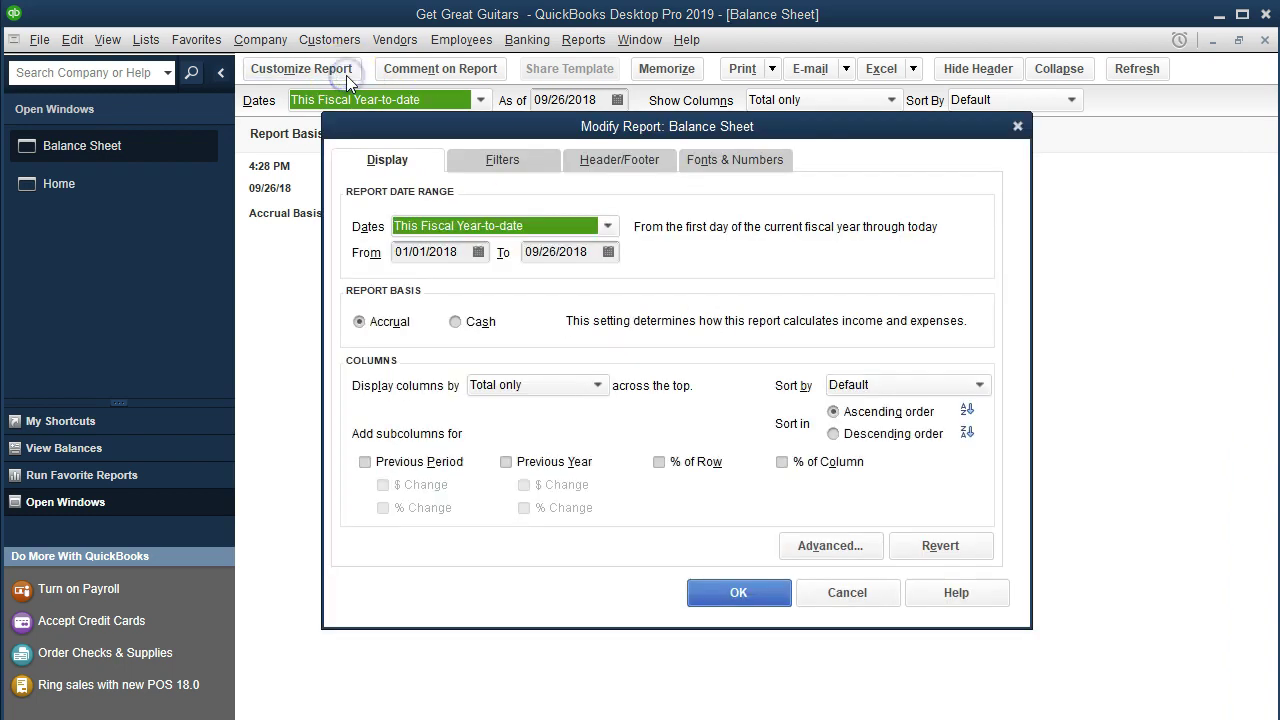
pyautogui.press('Tab')
pyautogui.write('01/01/201')
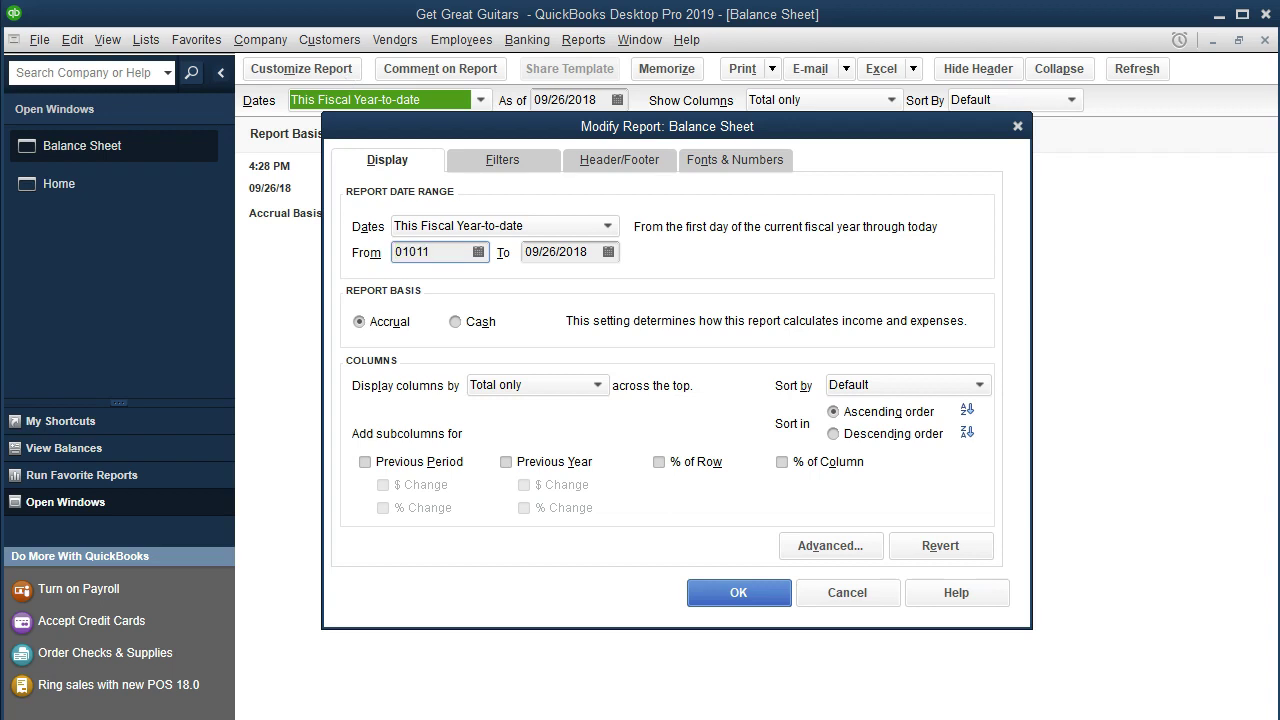
pyautogui.write('9')
pyautogui.press('Tab')
pyautogui.write('022819')
pyautogui.press('Tab')
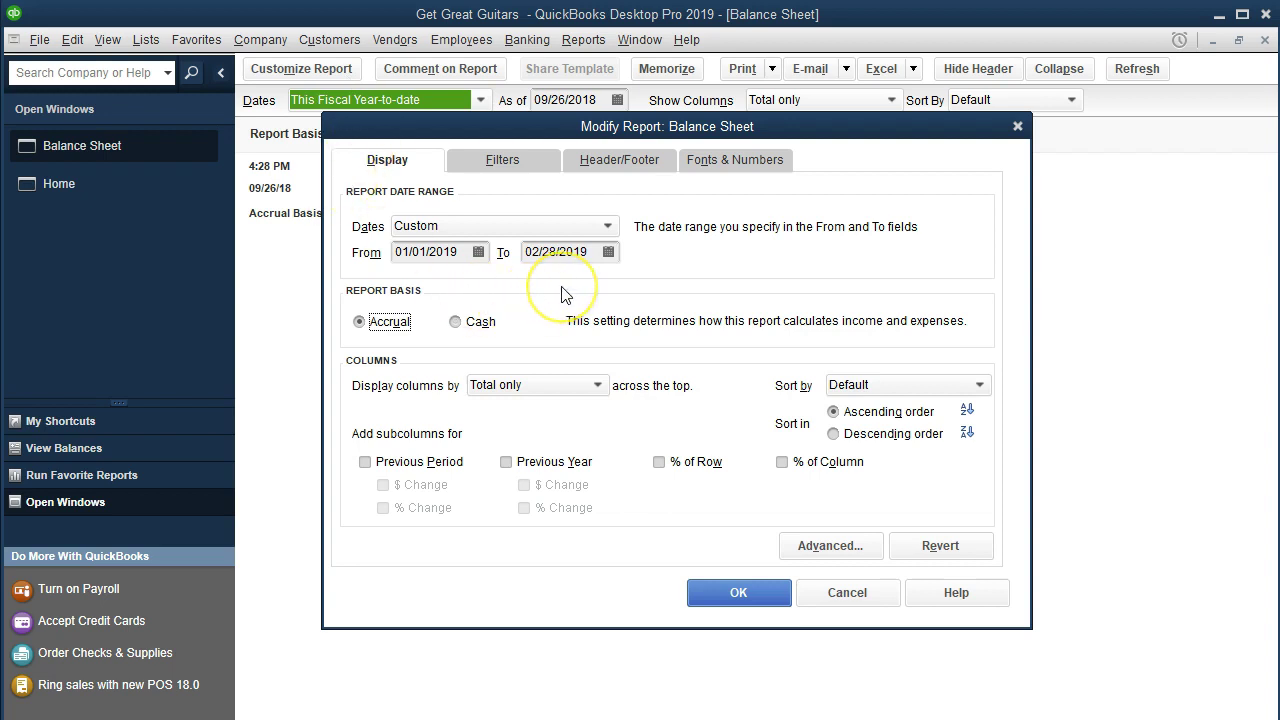
pyautogui.click(738, 594)
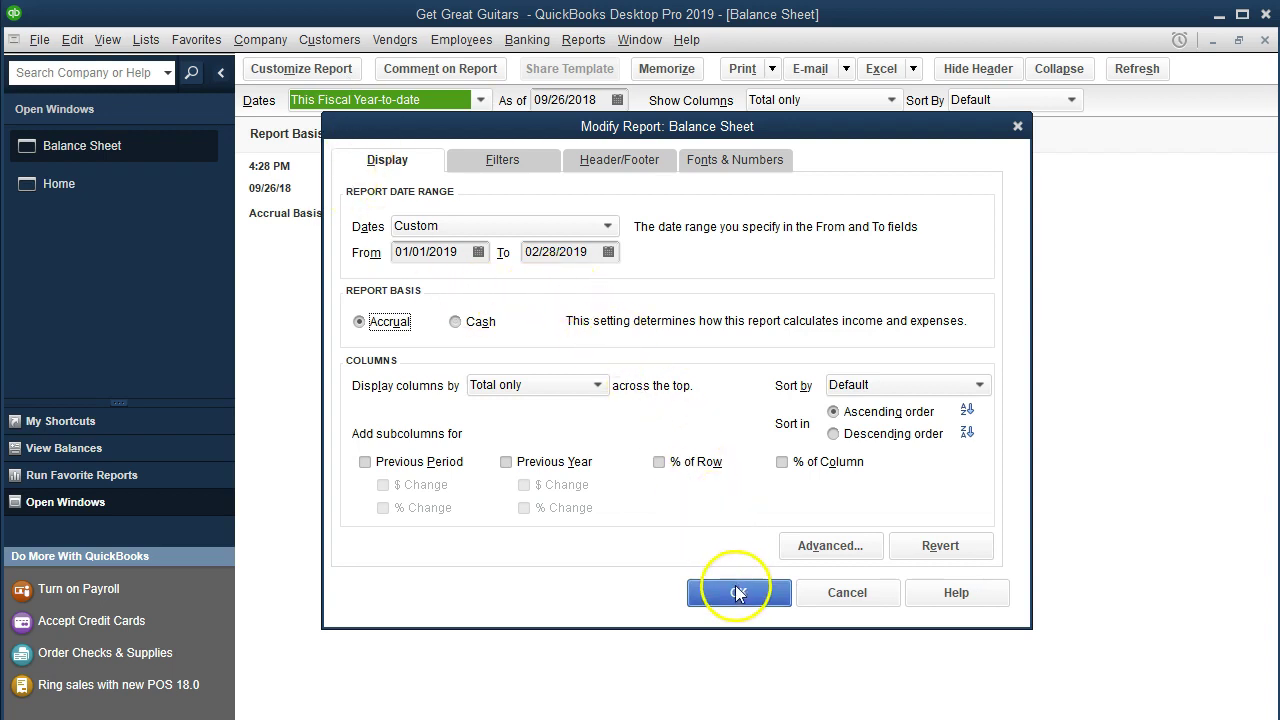
pyautogui.click(738, 594)
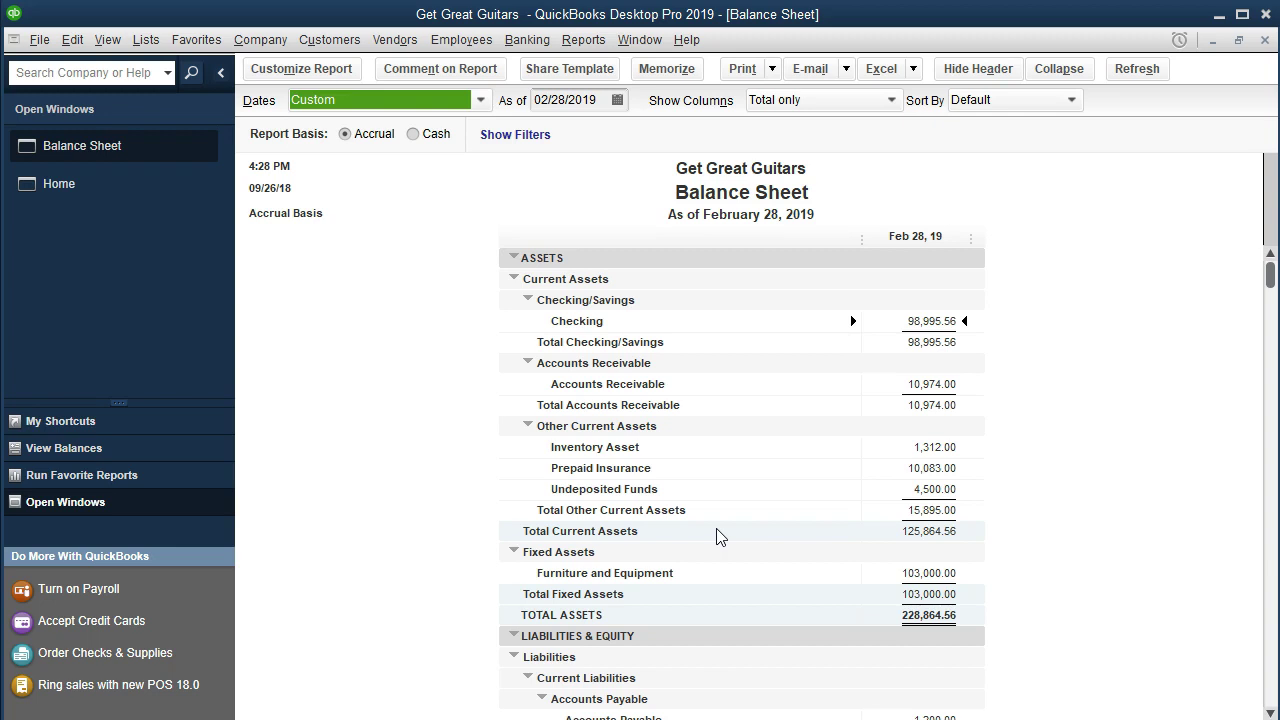
# Examine the asset accounts on the balance sheet, including Inventory Asset, Prepaid Insurance, and Furniture and Equipment.
pyautogui.scroll(-1, 716, 537)
pyautogui.click(757, 514)
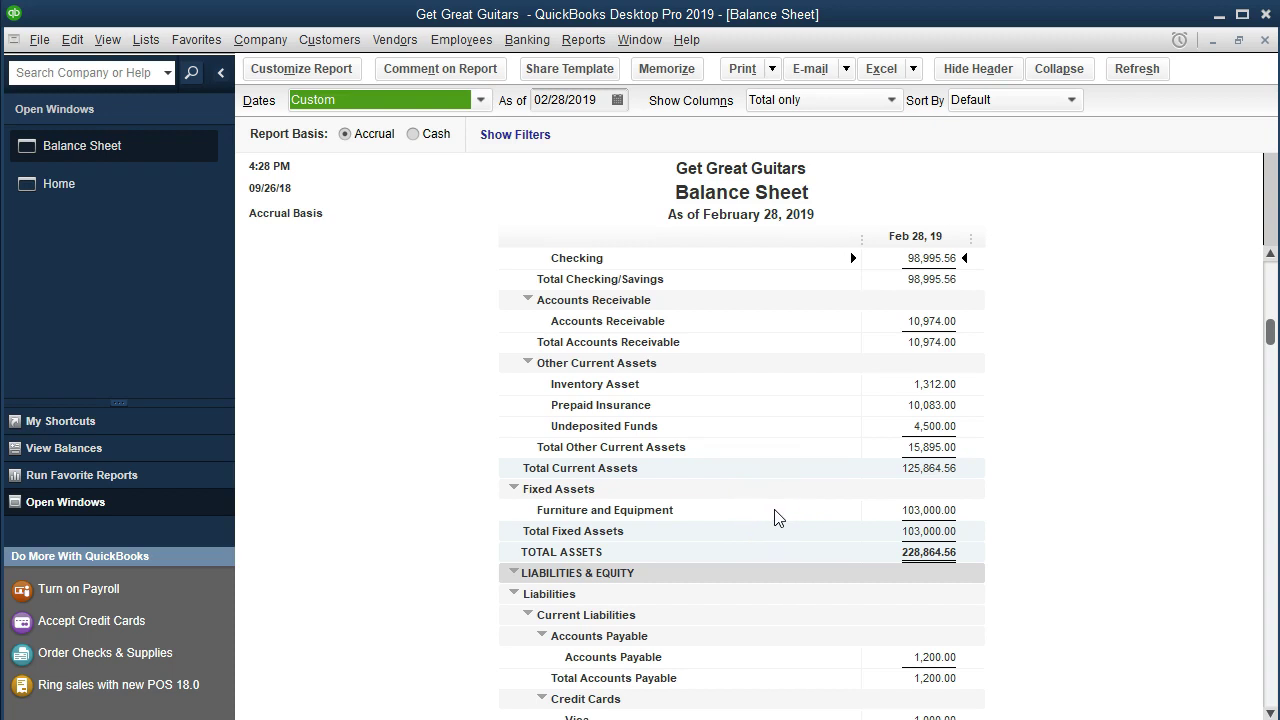
pyautogui.click(915, 510)
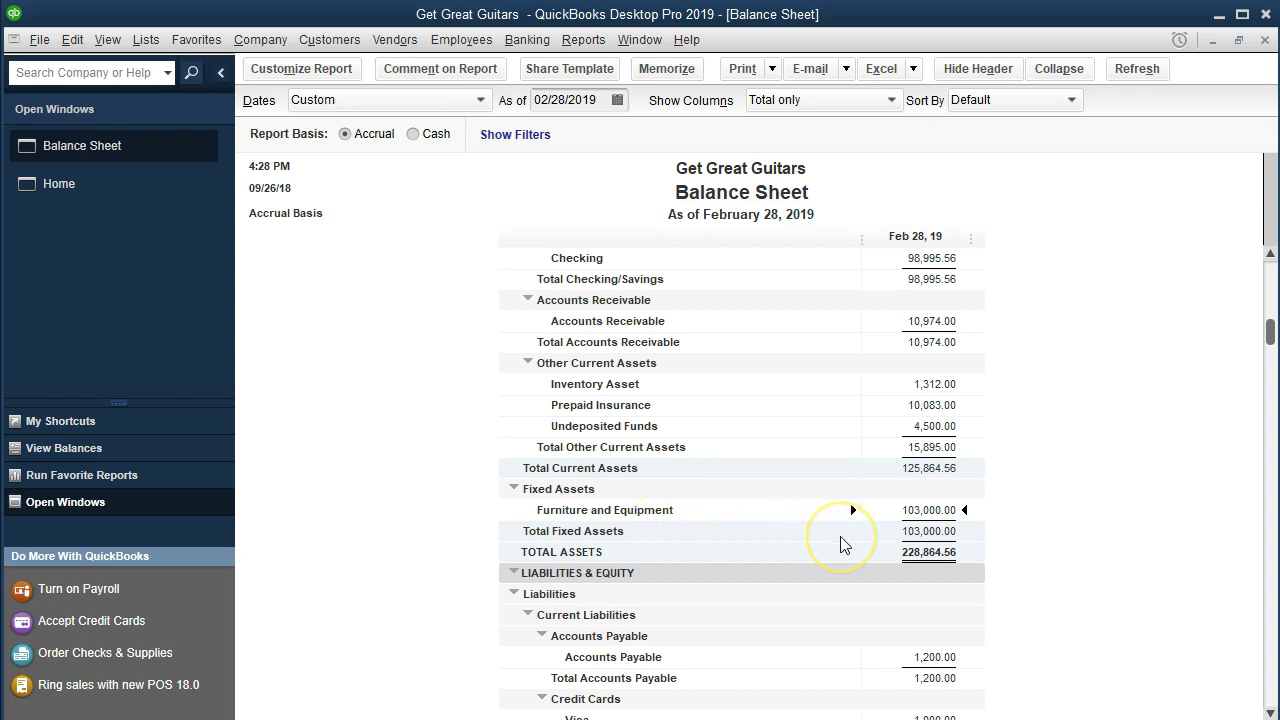
pyautogui.scroll(-1, 840, 543)
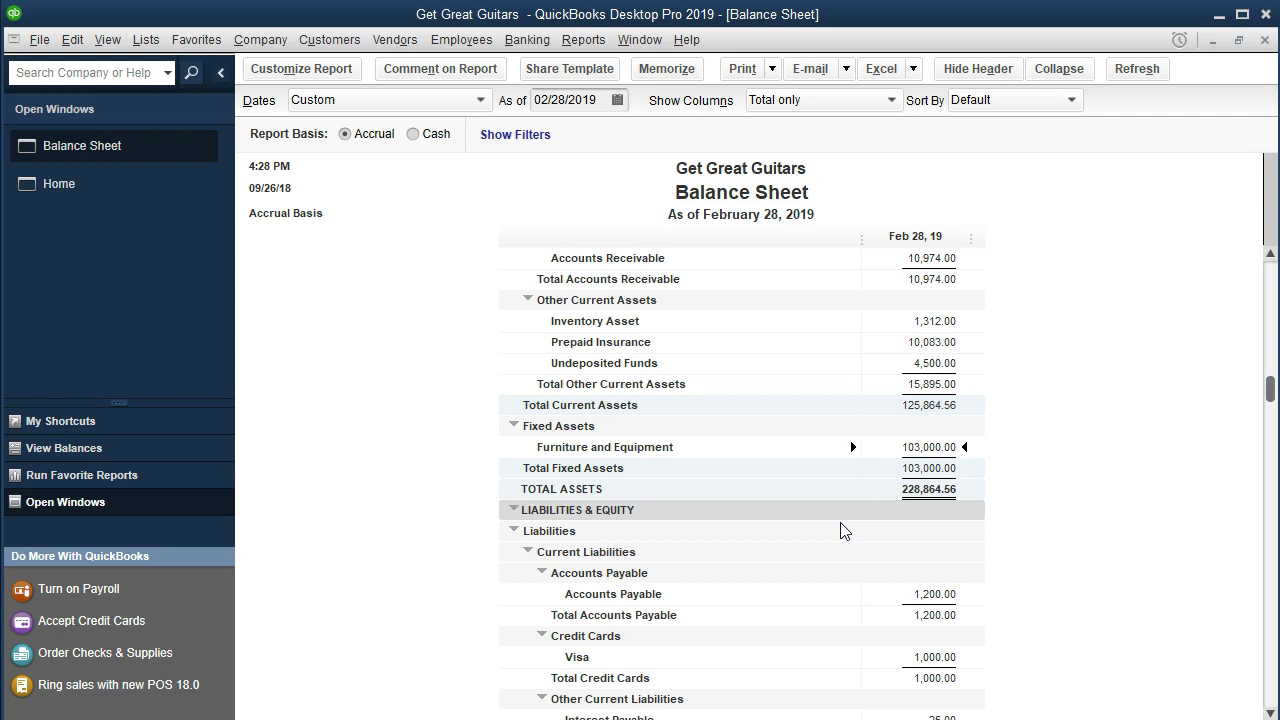
pyautogui.scroll(1, 841, 531)
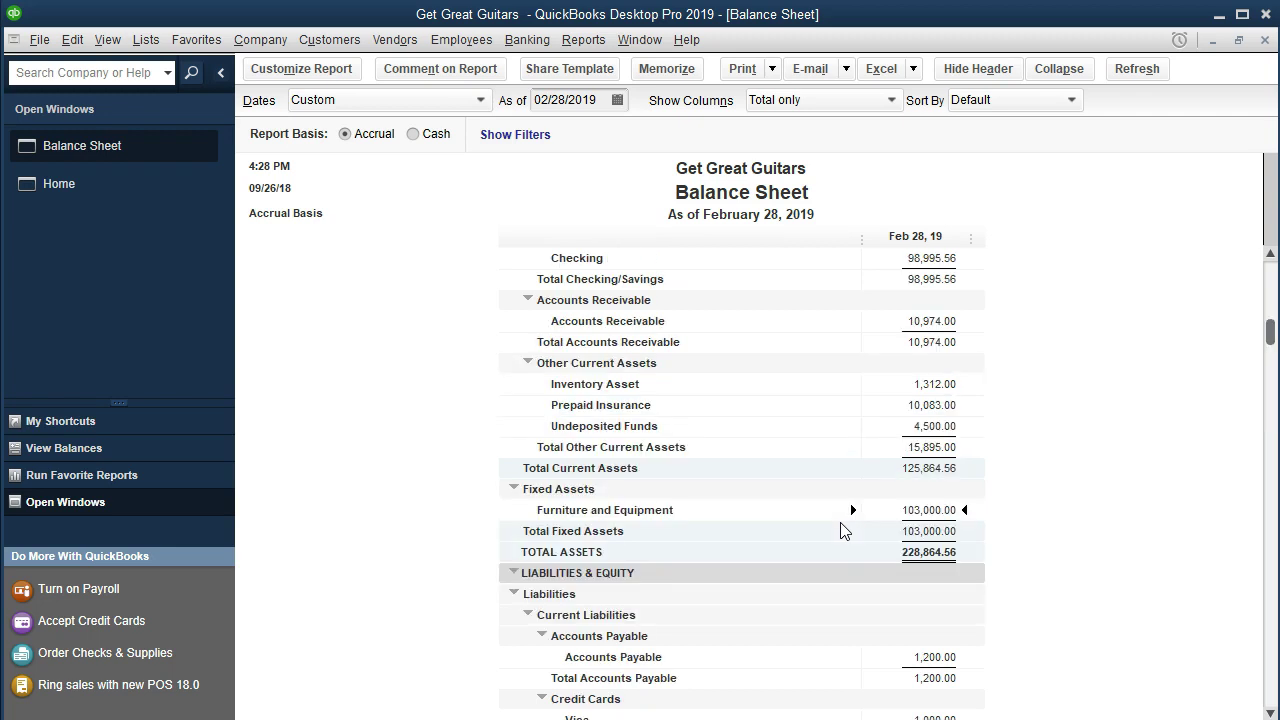
pyautogui.scroll(1, 838, 531)
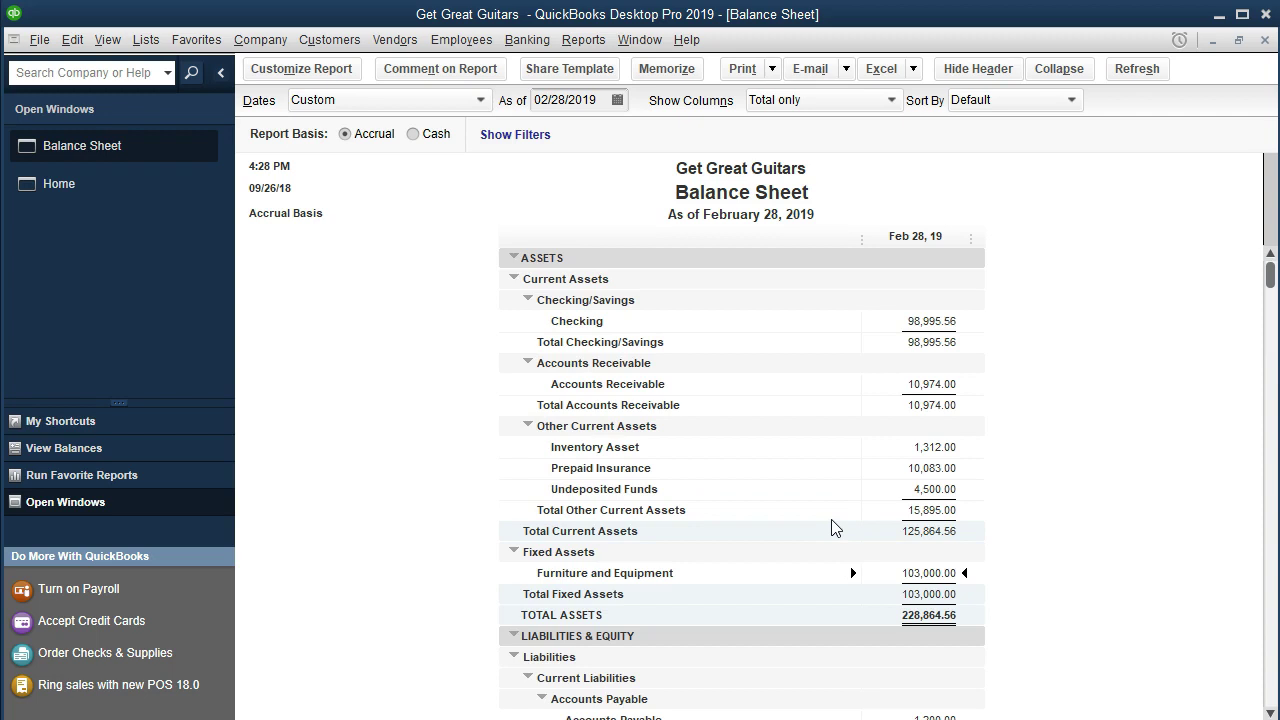
pyautogui.click(889, 448)
pyautogui.scroll(-1, 872, 457)
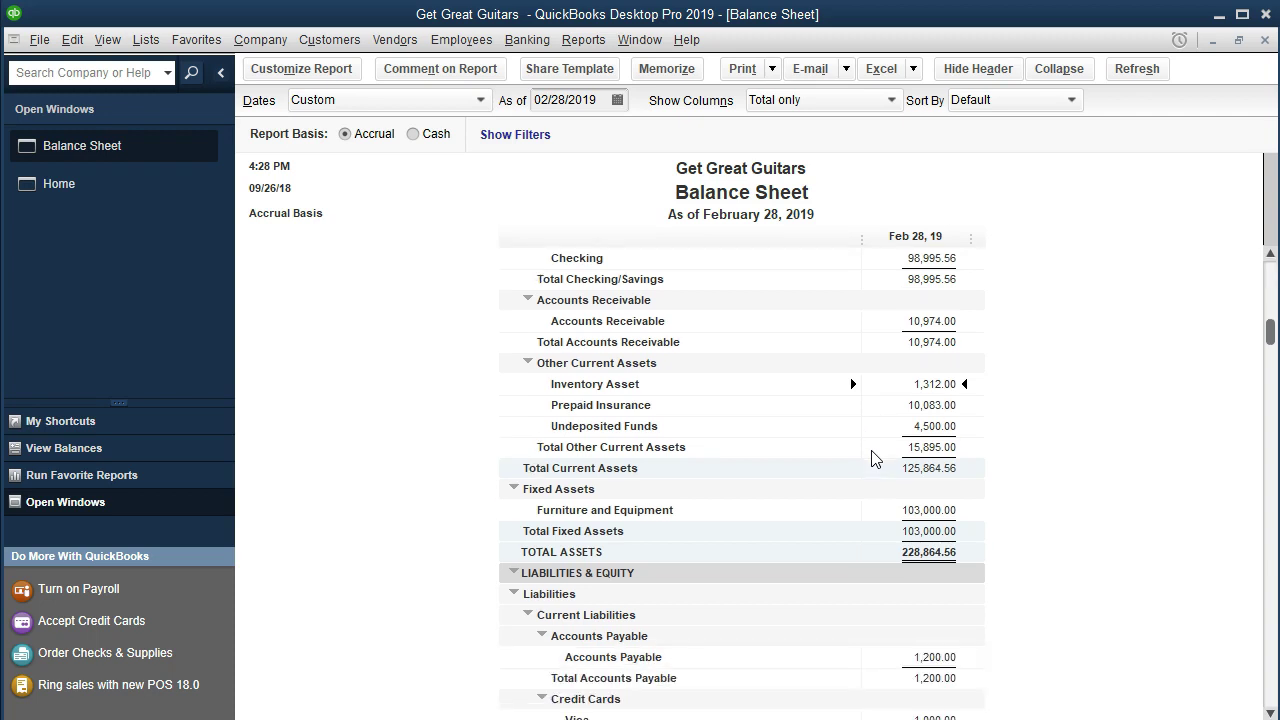
pyautogui.click(893, 406)
pyautogui.scroll(-1, 865, 428)
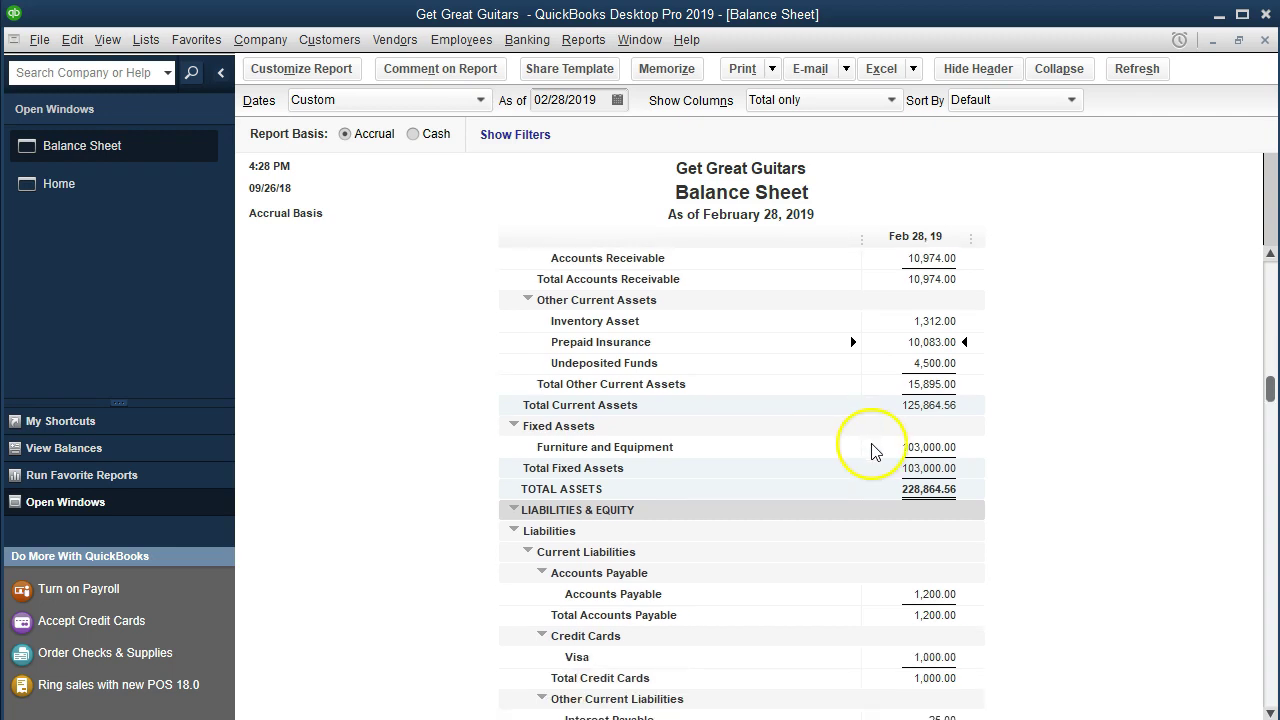
pyautogui.click(880, 444)
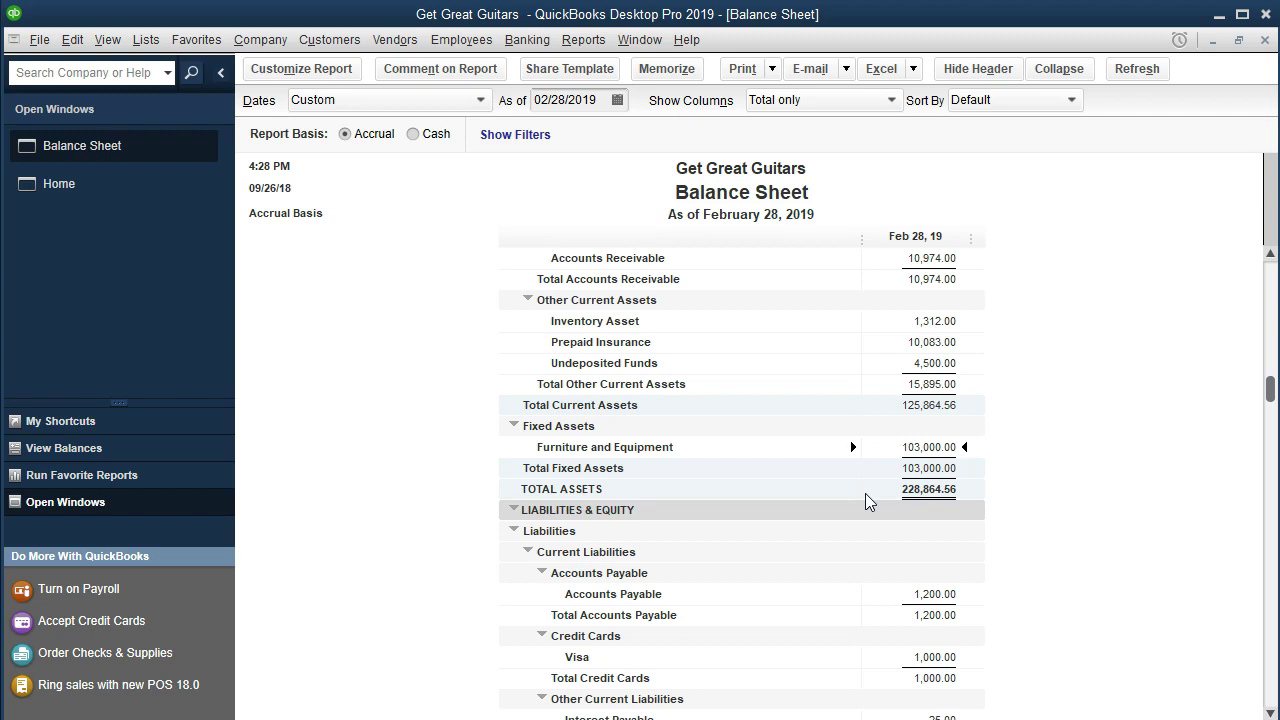
pyautogui.click(884, 461)
pyautogui.click(881, 463)
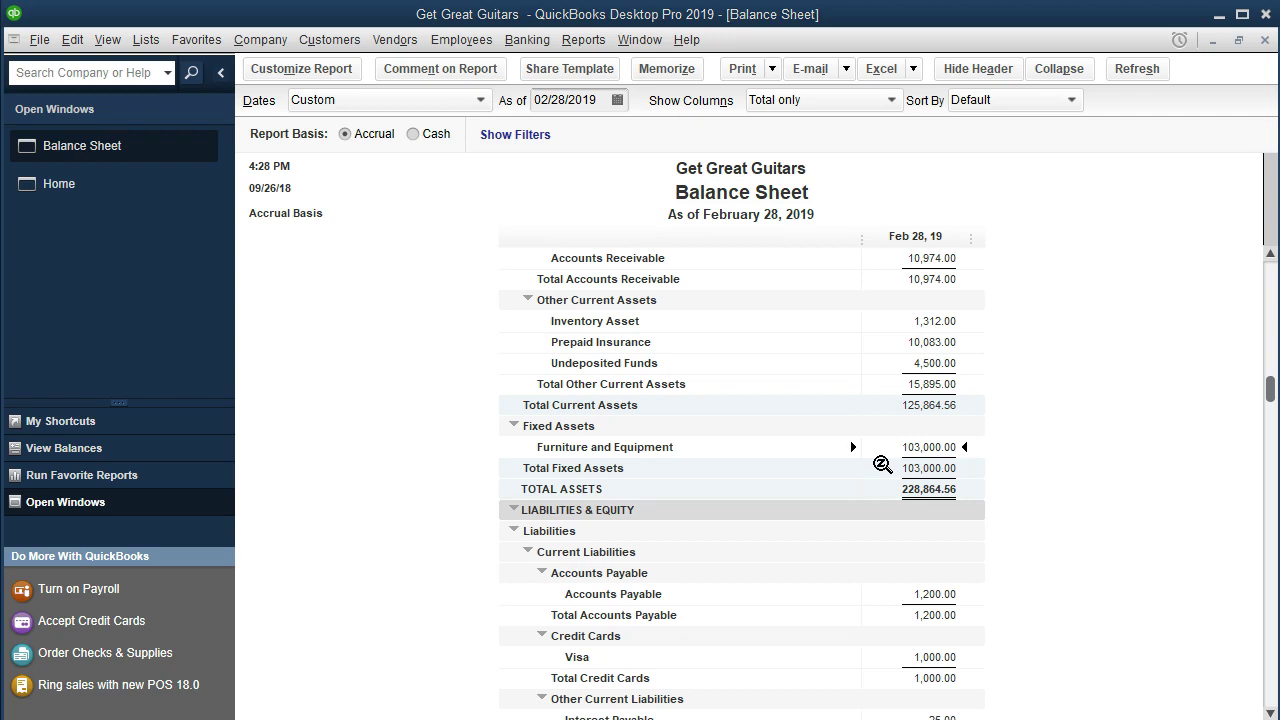
# In Calculator, subtract 10,000 from the Furniture and Equipment balance of 103,000.
pyautogui.moveTo(577, 142); pyautogui.dragTo(325, 161)
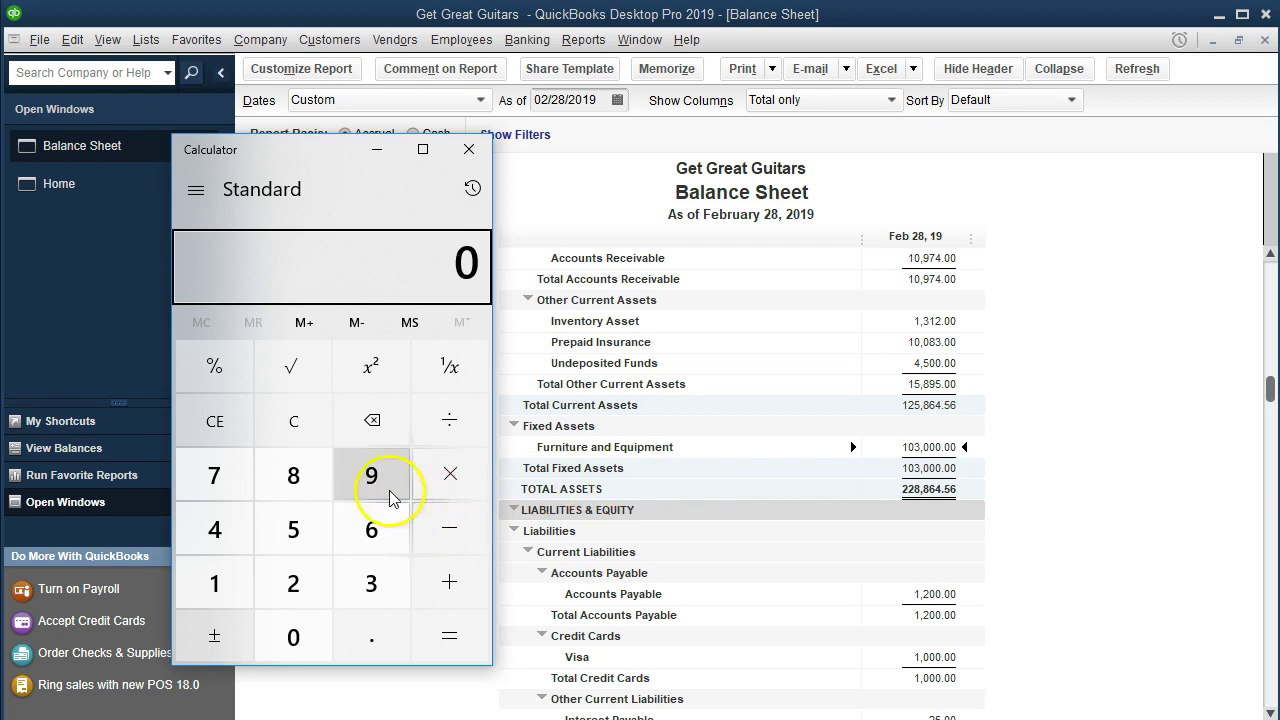
pyautogui.click(311, 438)
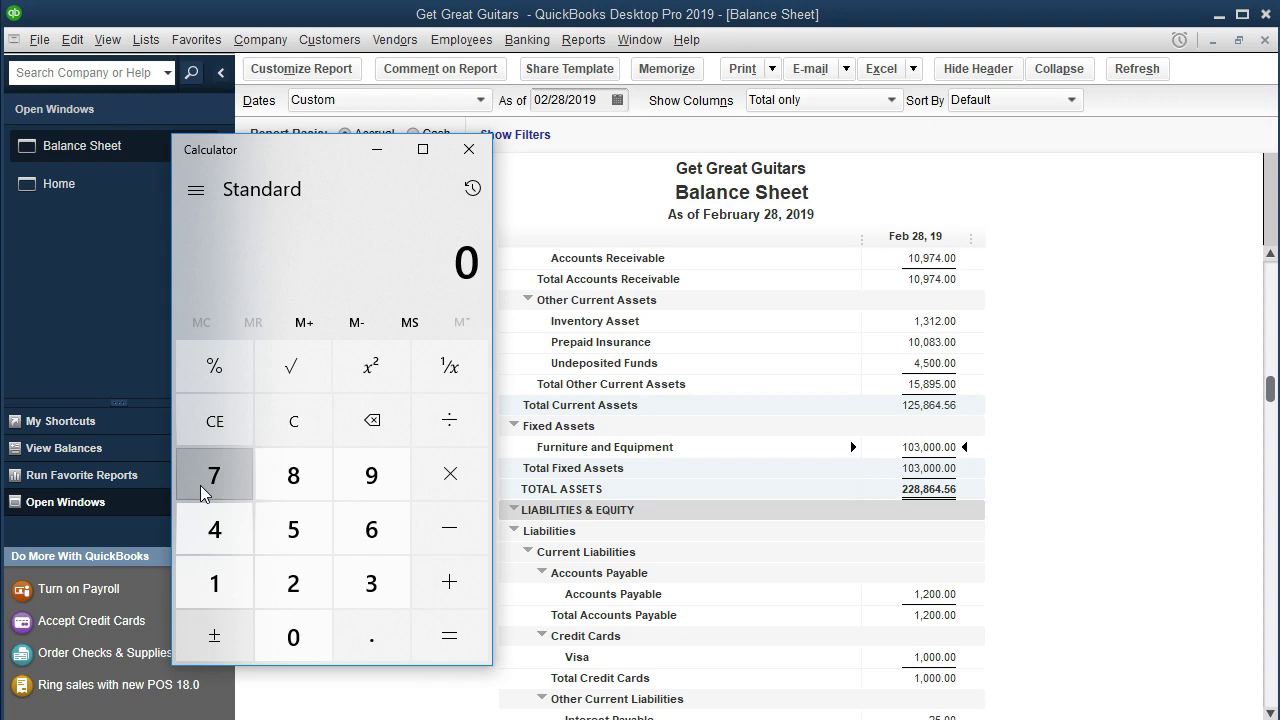
pyautogui.write('103,000')
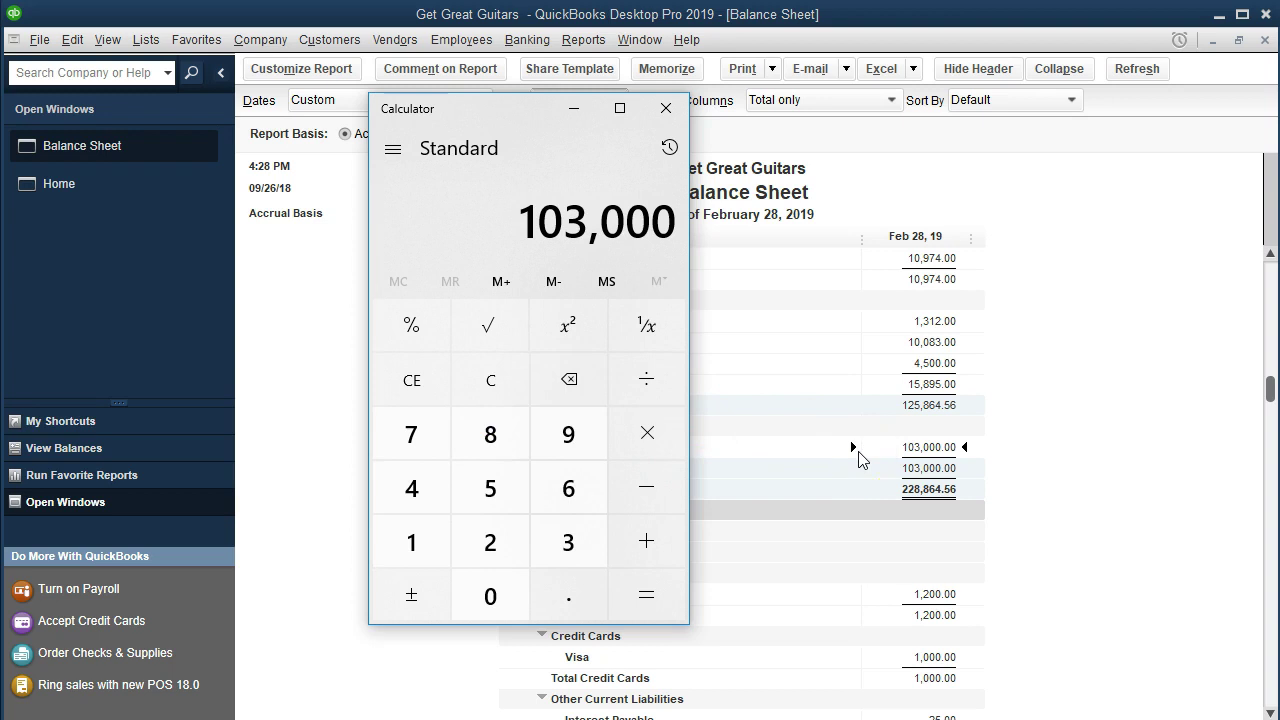
pyautogui.moveTo(508, 112); pyautogui.dragTo(321, 166)
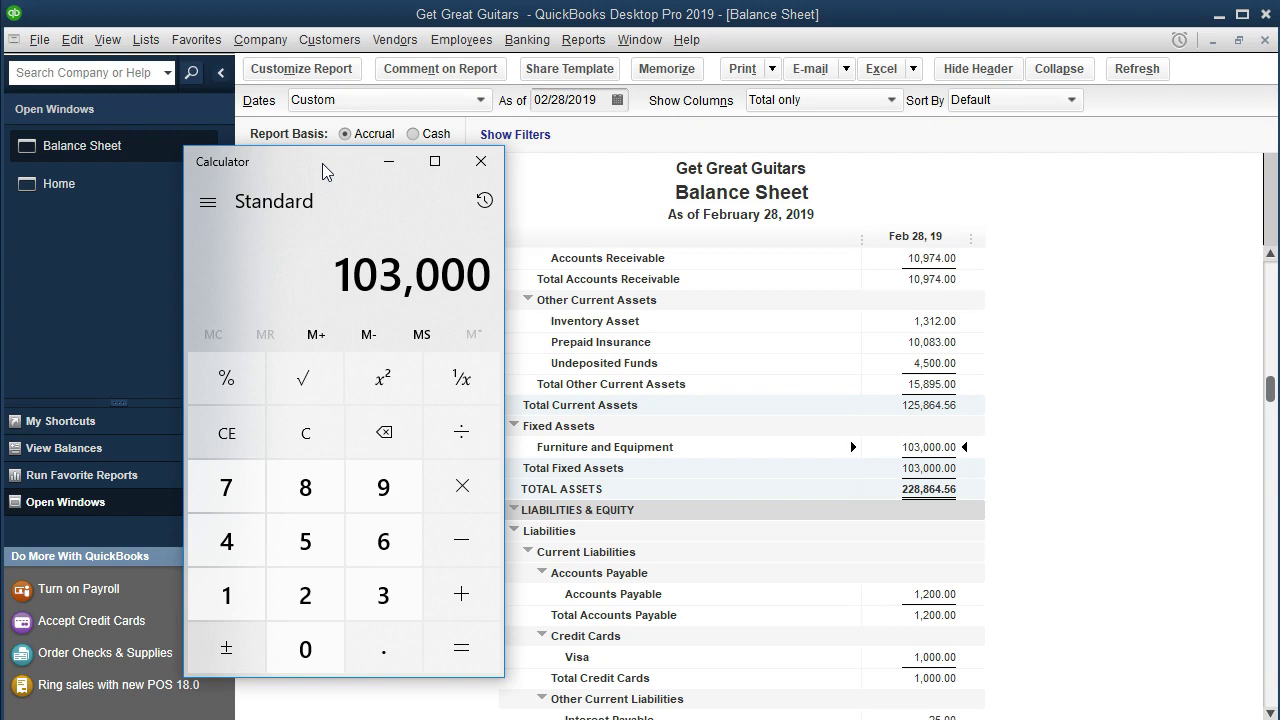
pyautogui.click(452, 540)
pyautogui.write('10000')
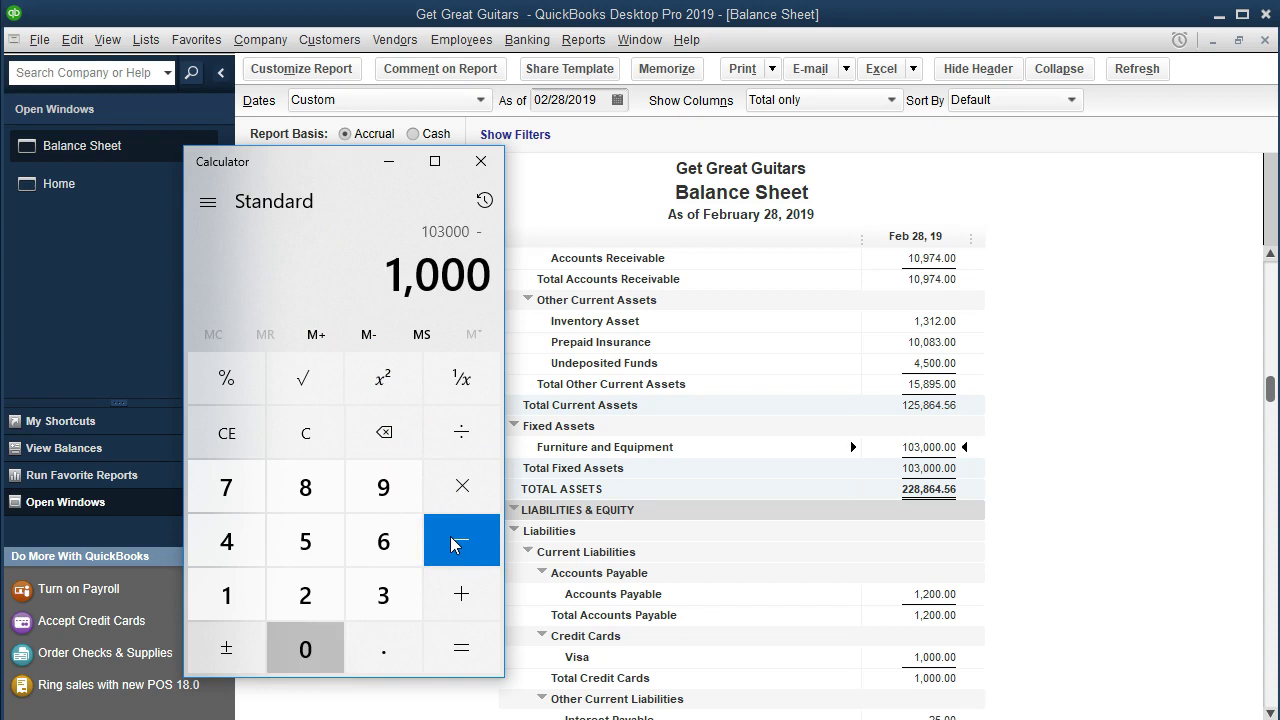
pyautogui.press('Return')
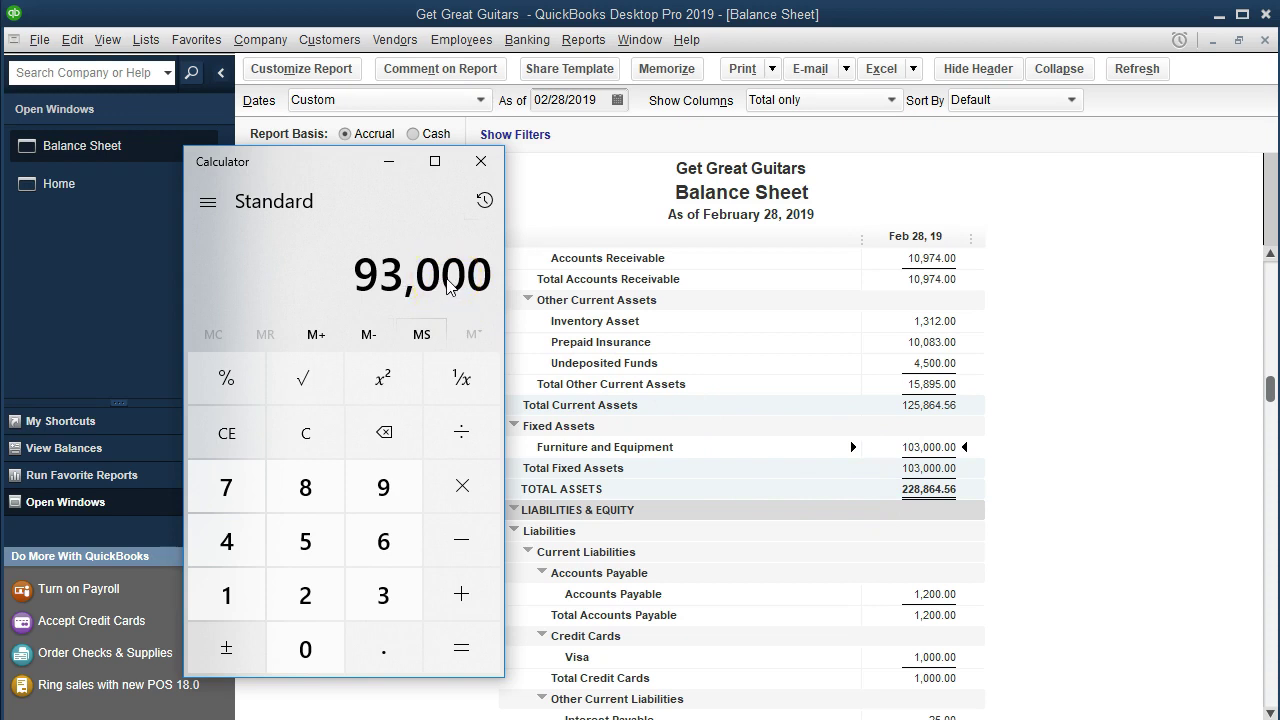
# Divide the calculated difference by 10 to get the yearly depreciation of the furniture and equipment.
pyautogui.click(301, 290)
pyautogui.click(438, 432)
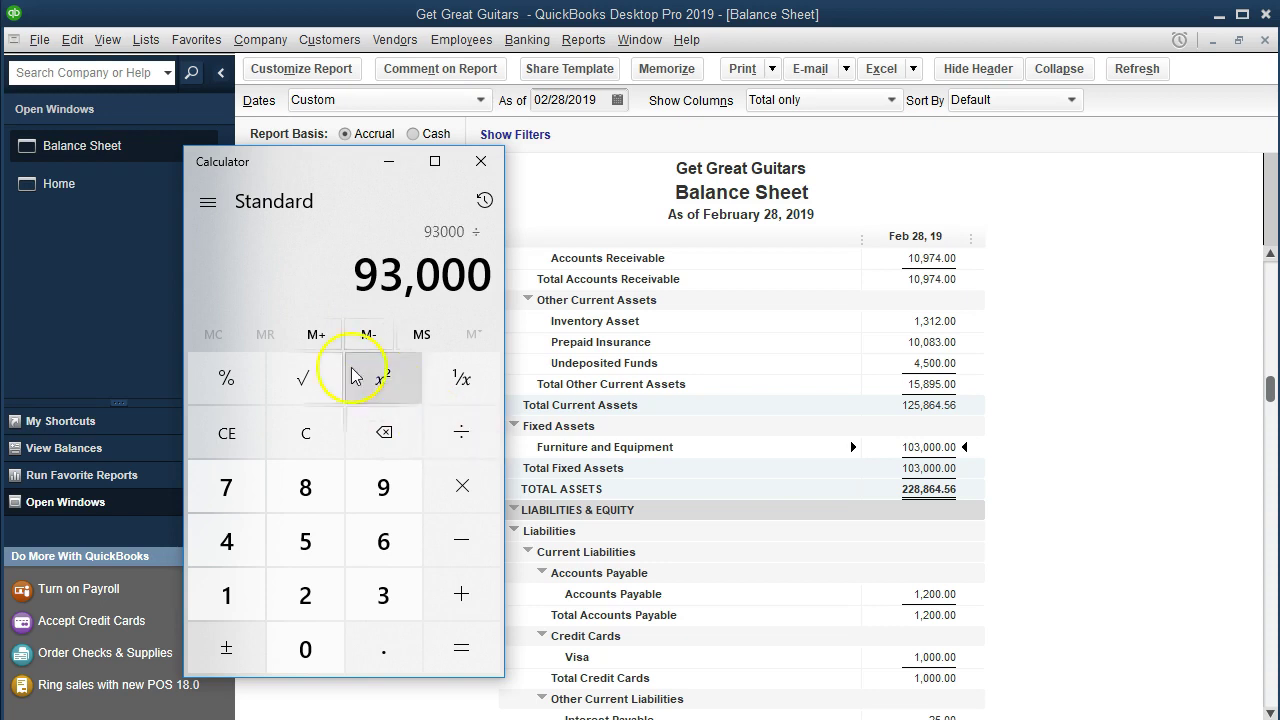
pyautogui.click(209, 257)
pyautogui.write('10')
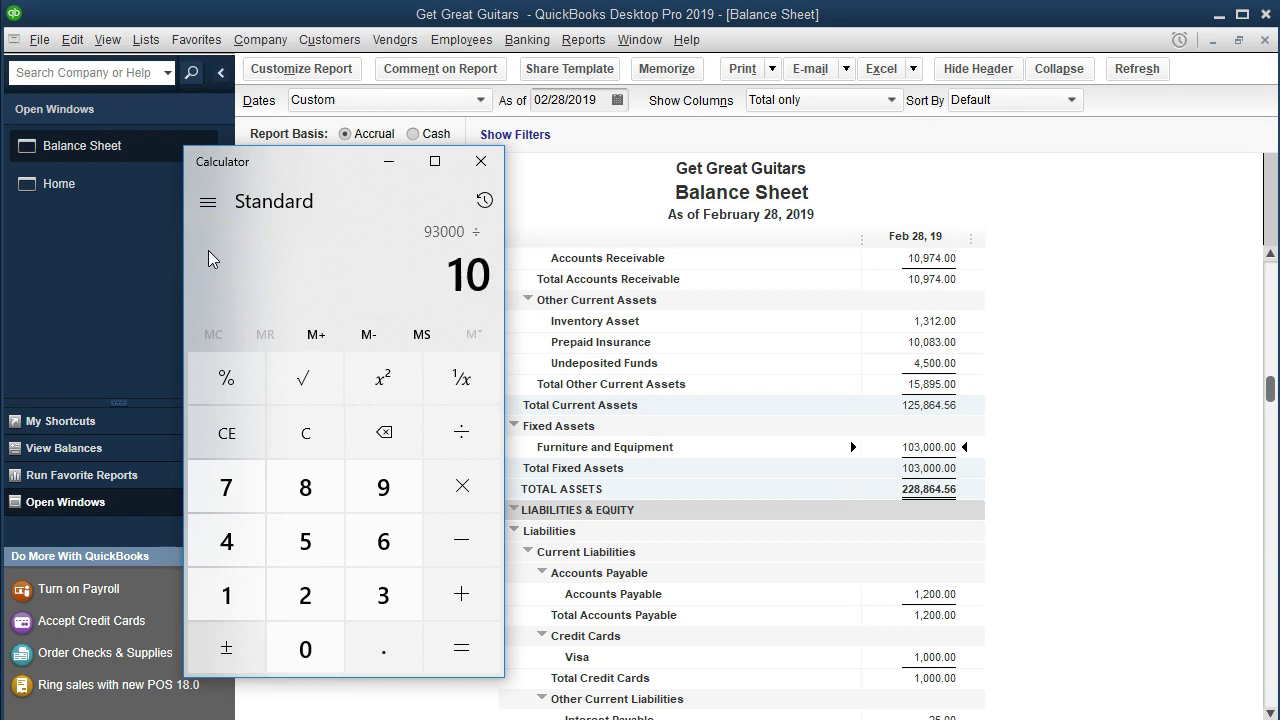
pyautogui.press('Return')
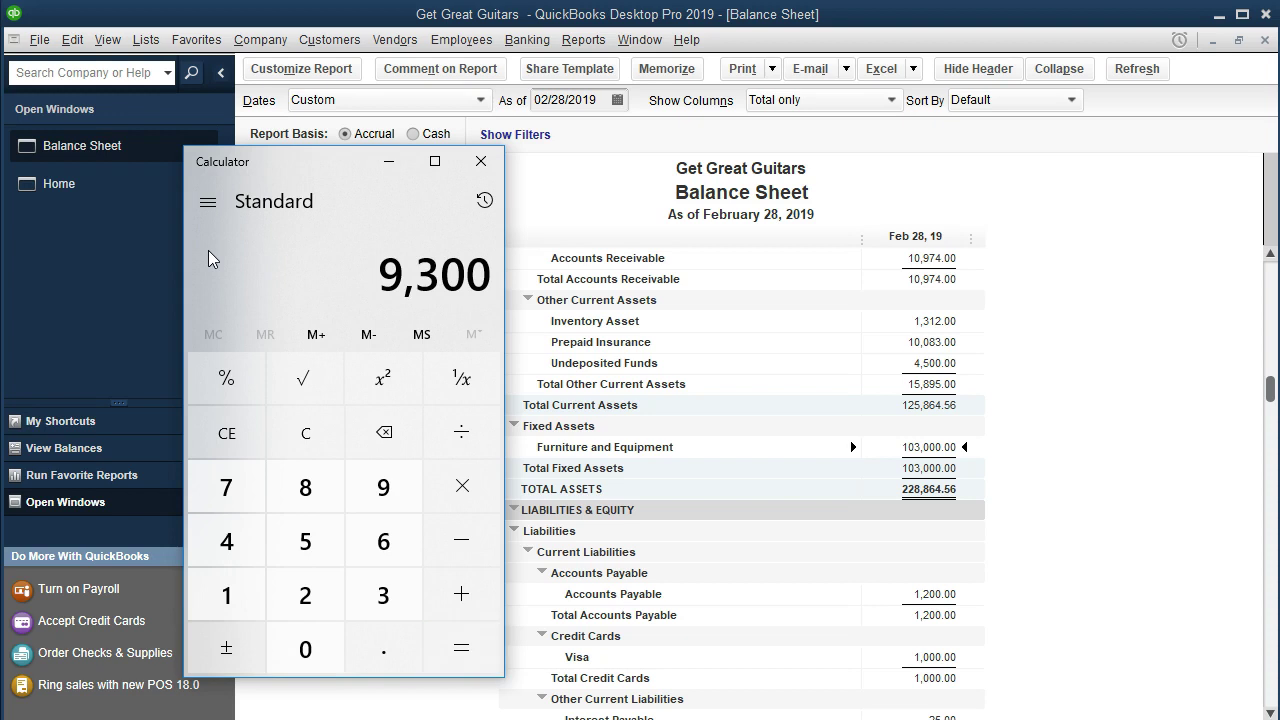
# Divide the yearly depreciation by 12 to get the monthly amount and return to the QuickBooks balance sheet.
pyautogui.click(493, 252)
pyautogui.click(445, 434)
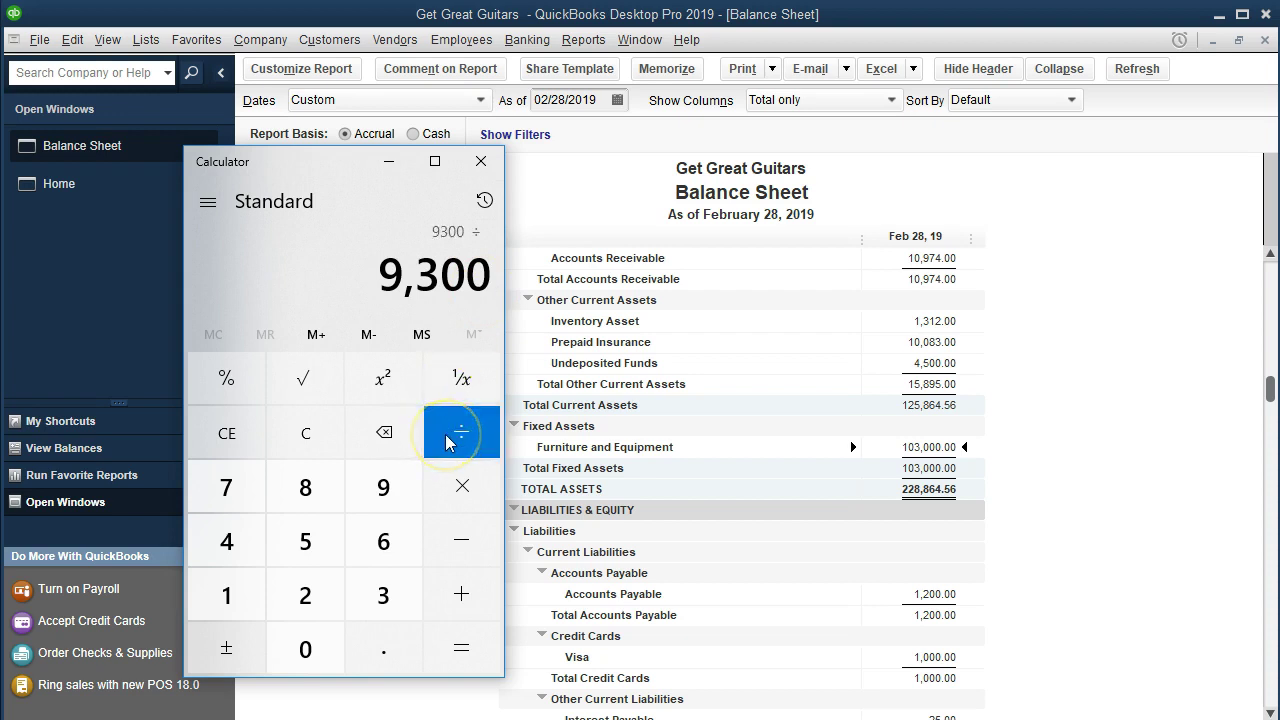
pyautogui.write('12')
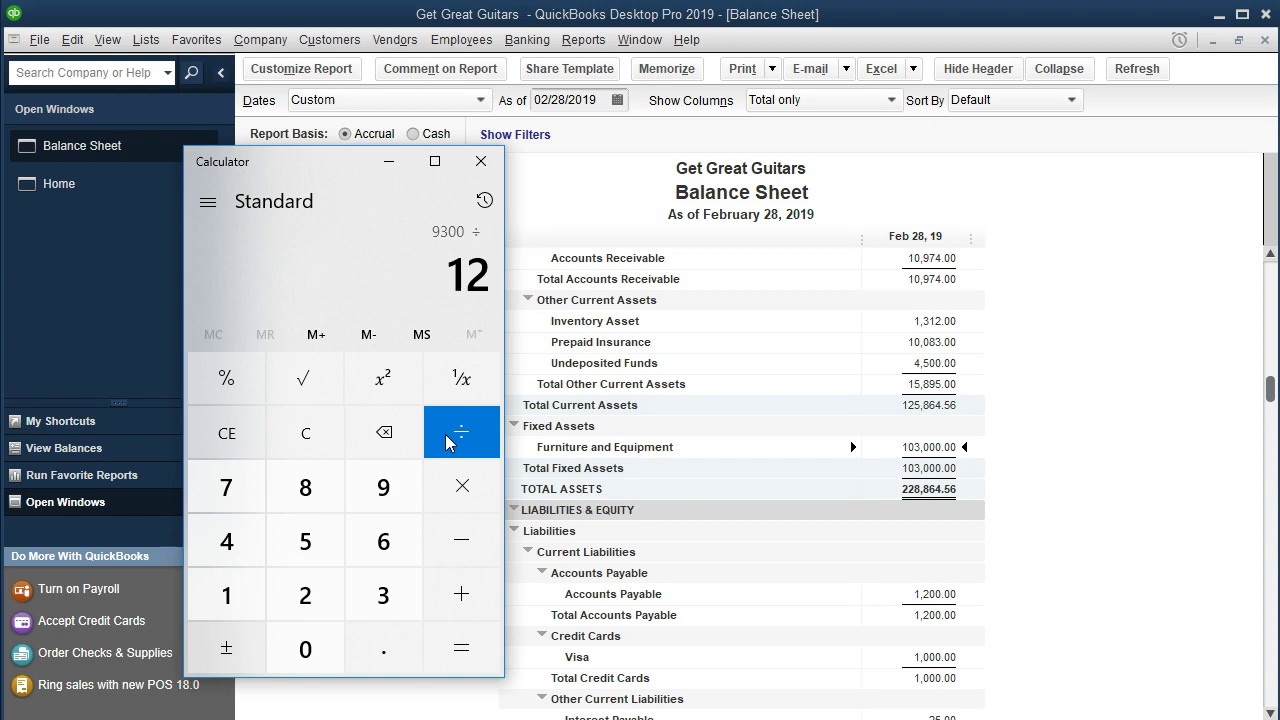
pyautogui.press('Return')
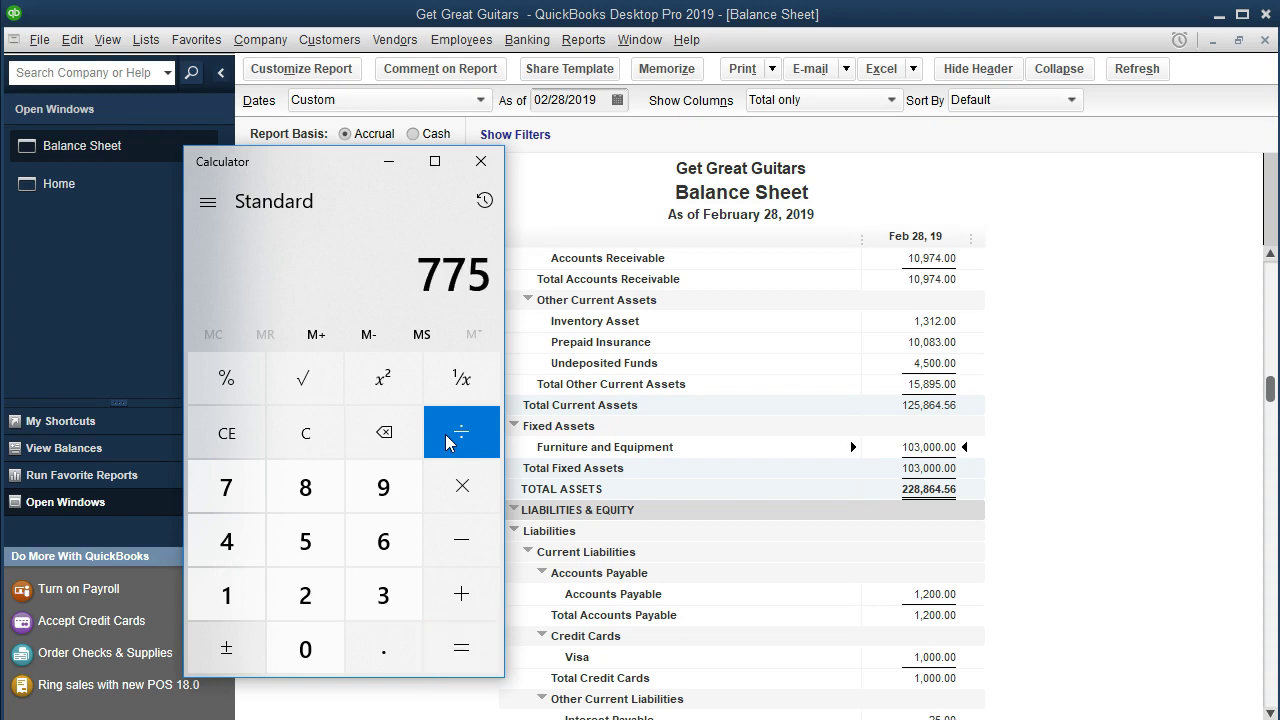
pyautogui.click(329, 162)
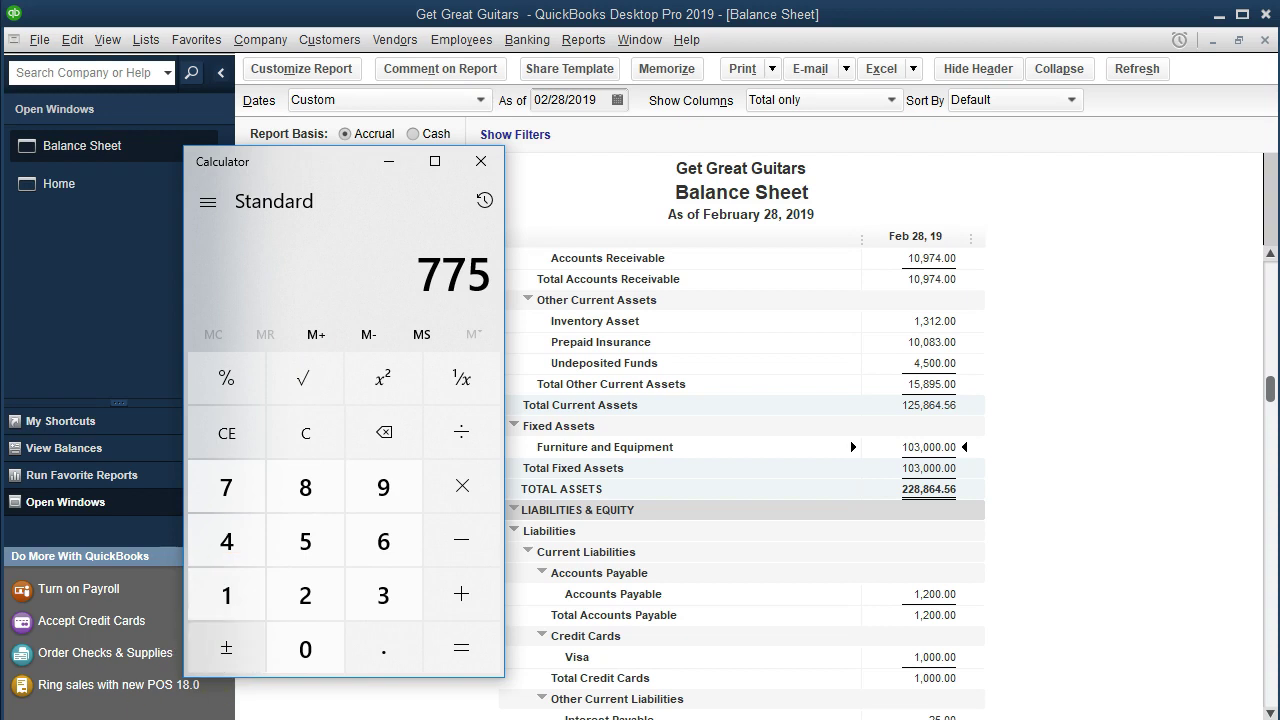
pyautogui.click(850, 440)
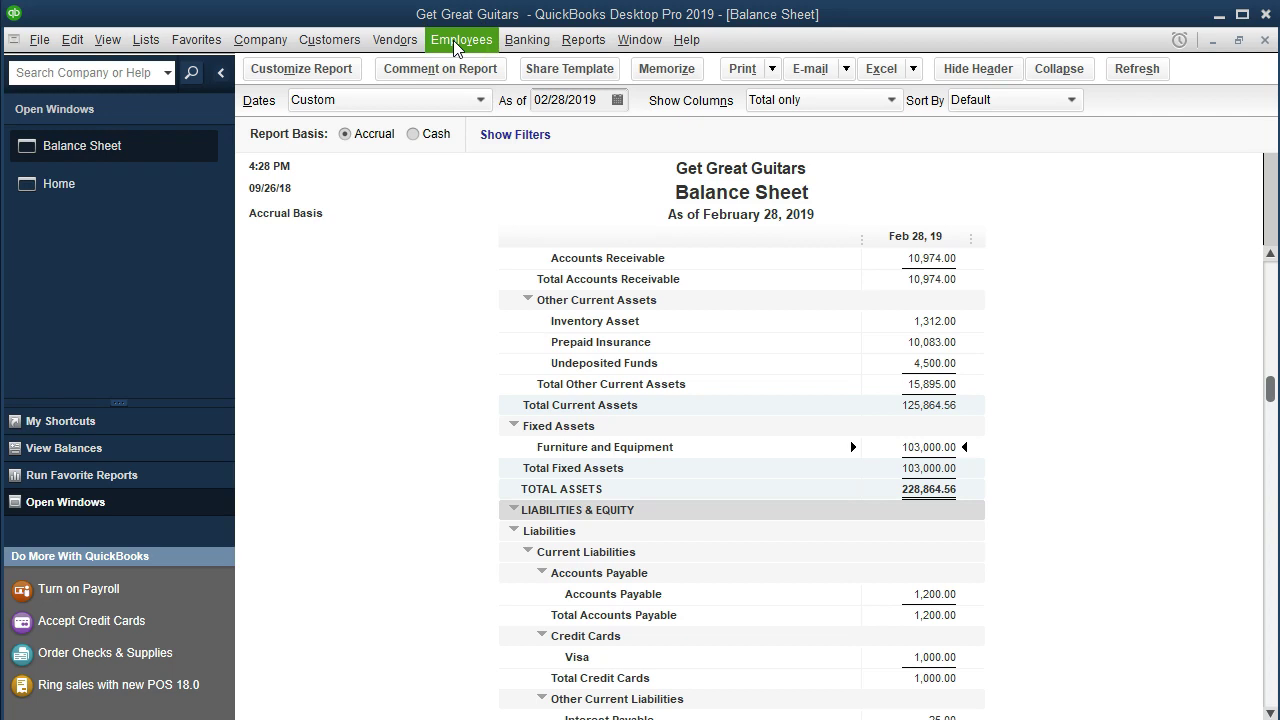
# Look over the accounts offered for Use Register and dismiss the account selection without opening a register.
pyautogui.click(507, 44)
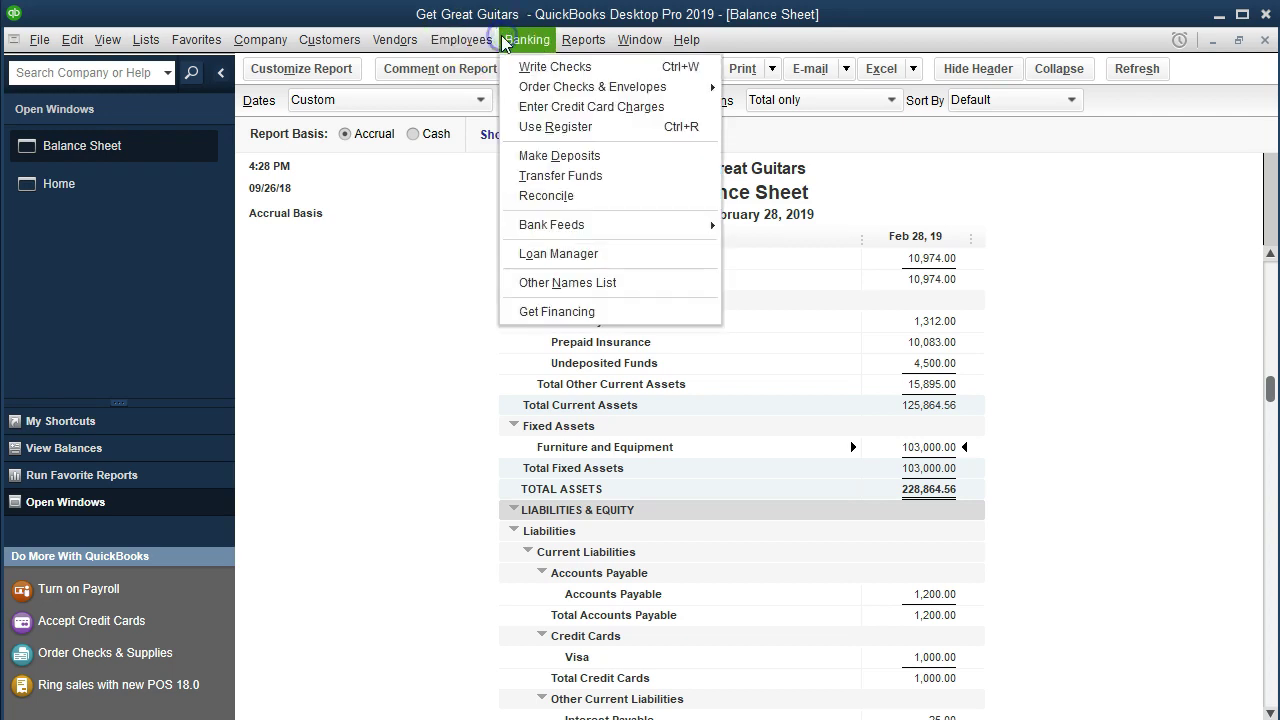
pyautogui.click(612, 129)
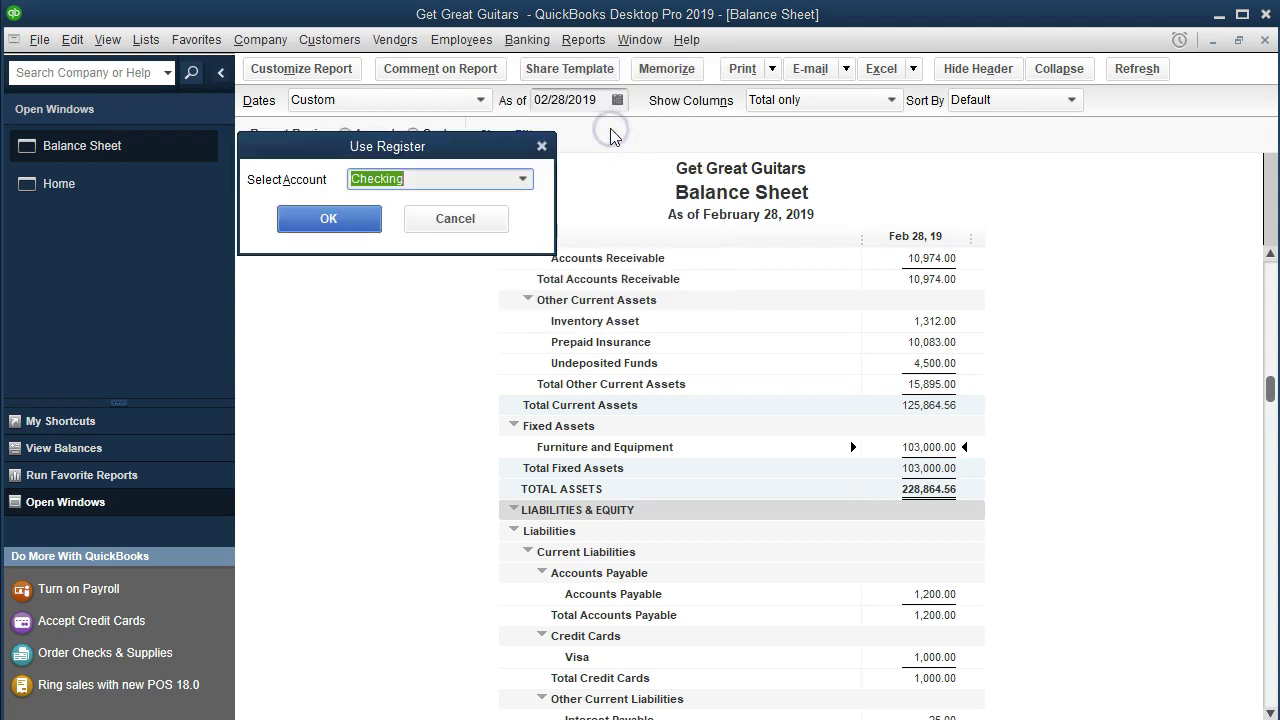
pyautogui.click(522, 181)
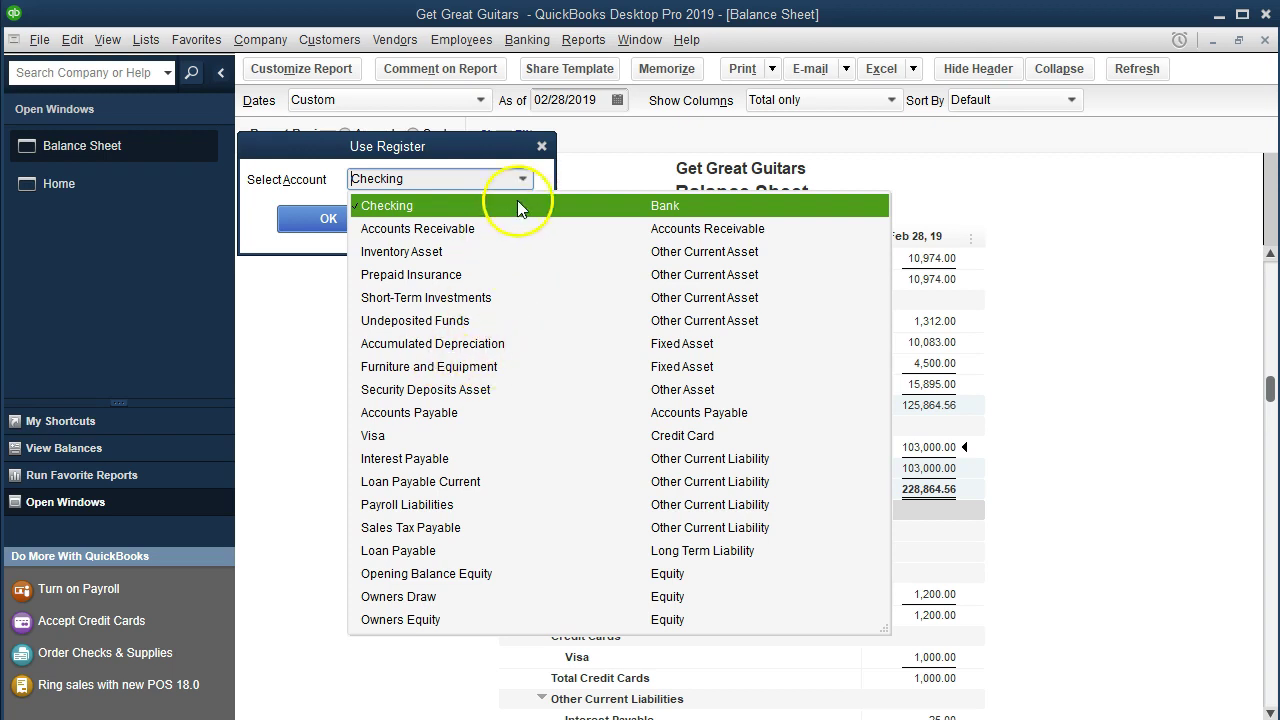
pyautogui.click(541, 146)
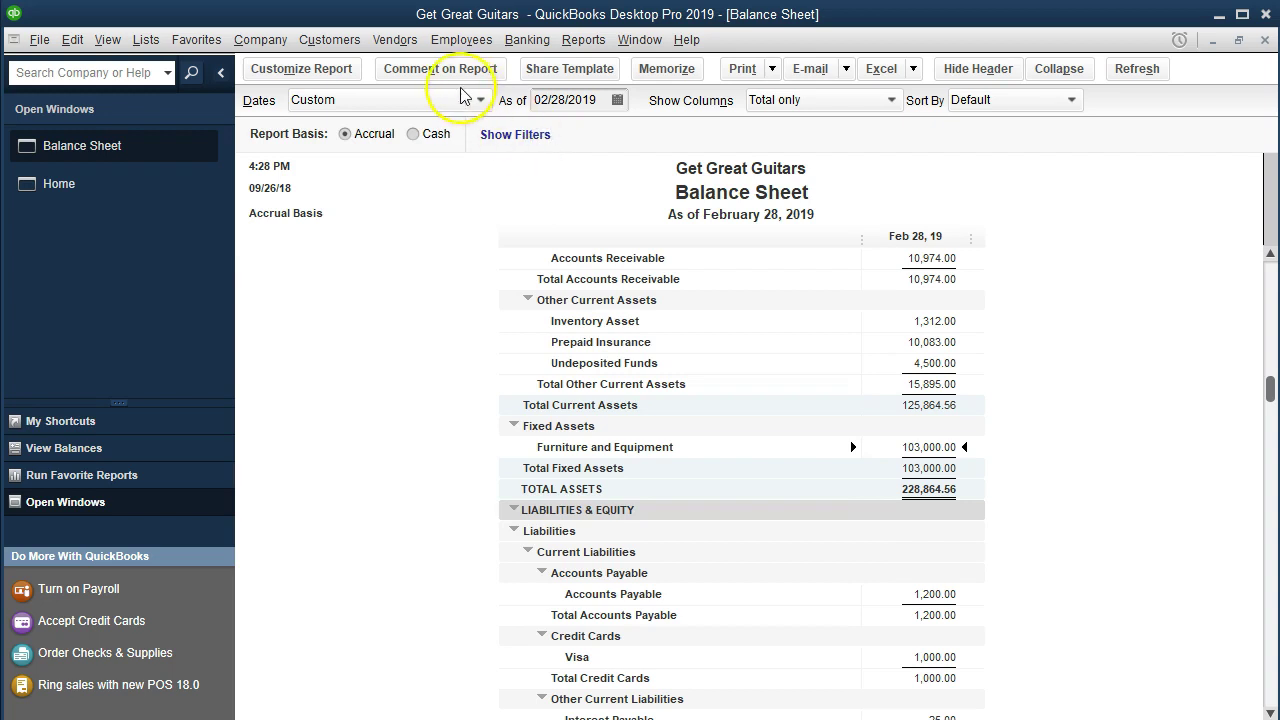
pyautogui.click(287, 46)
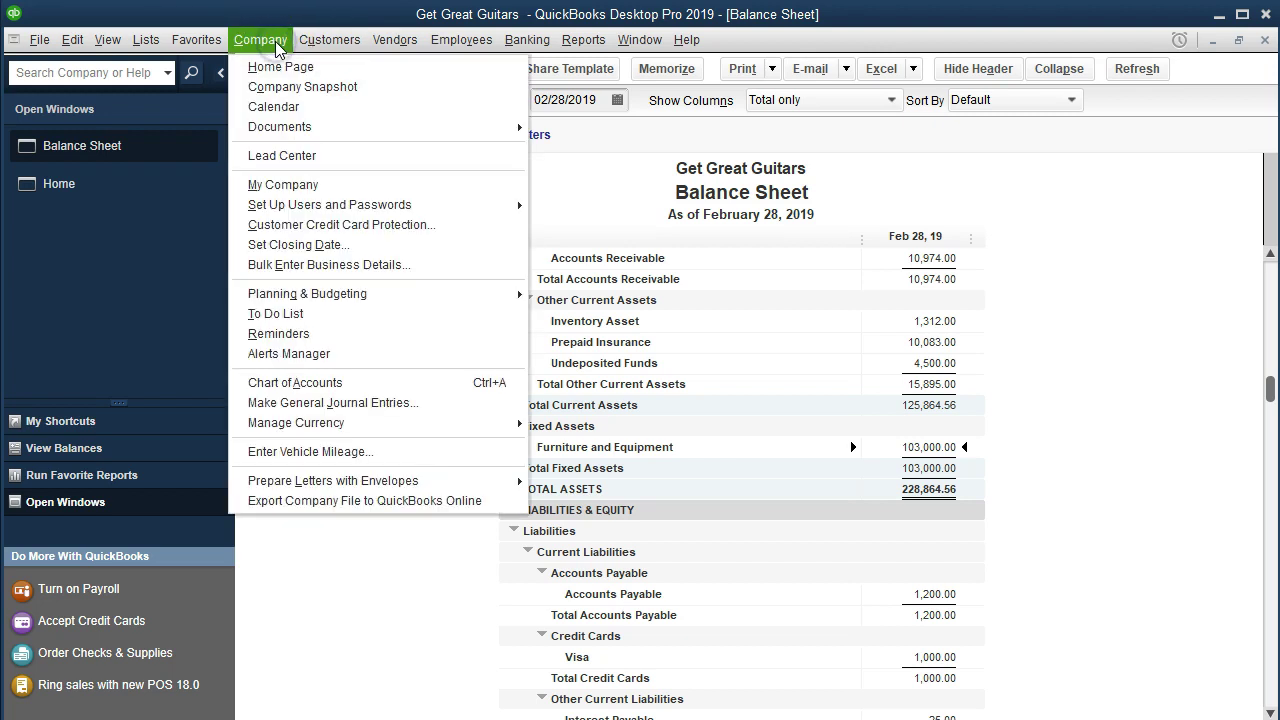
pyautogui.click(333, 403)
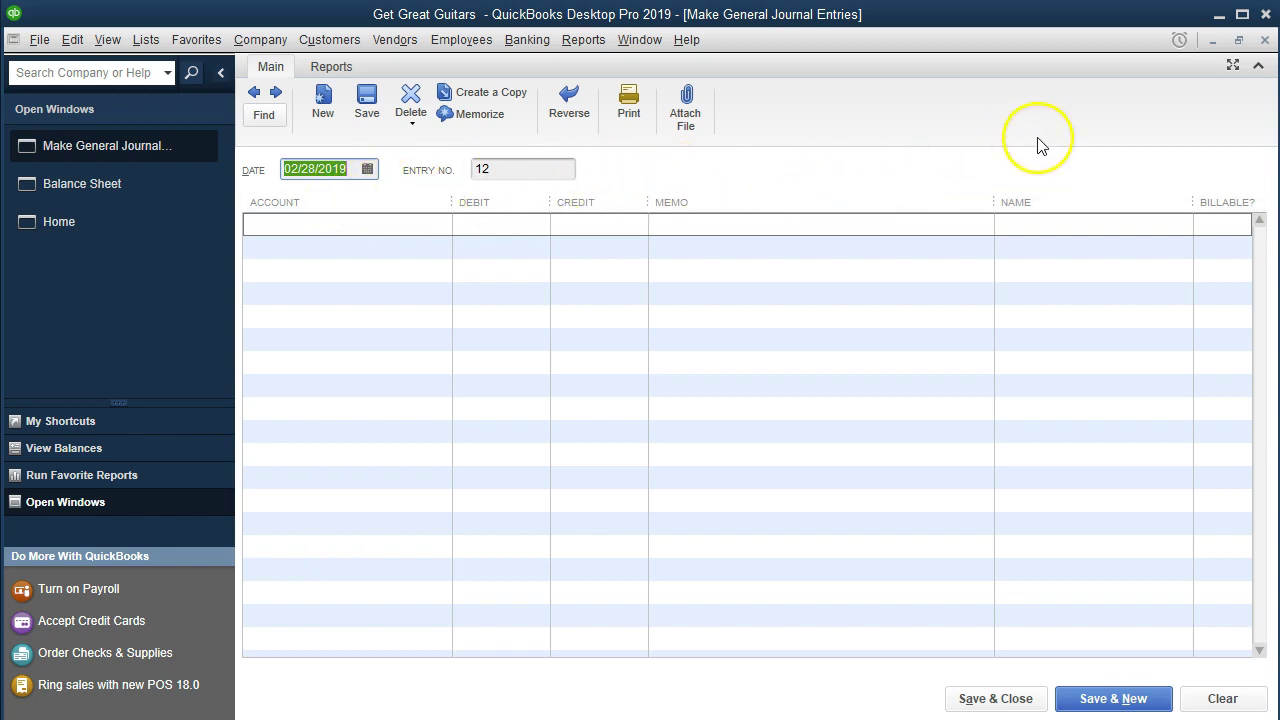
pyautogui.click(1266, 40)
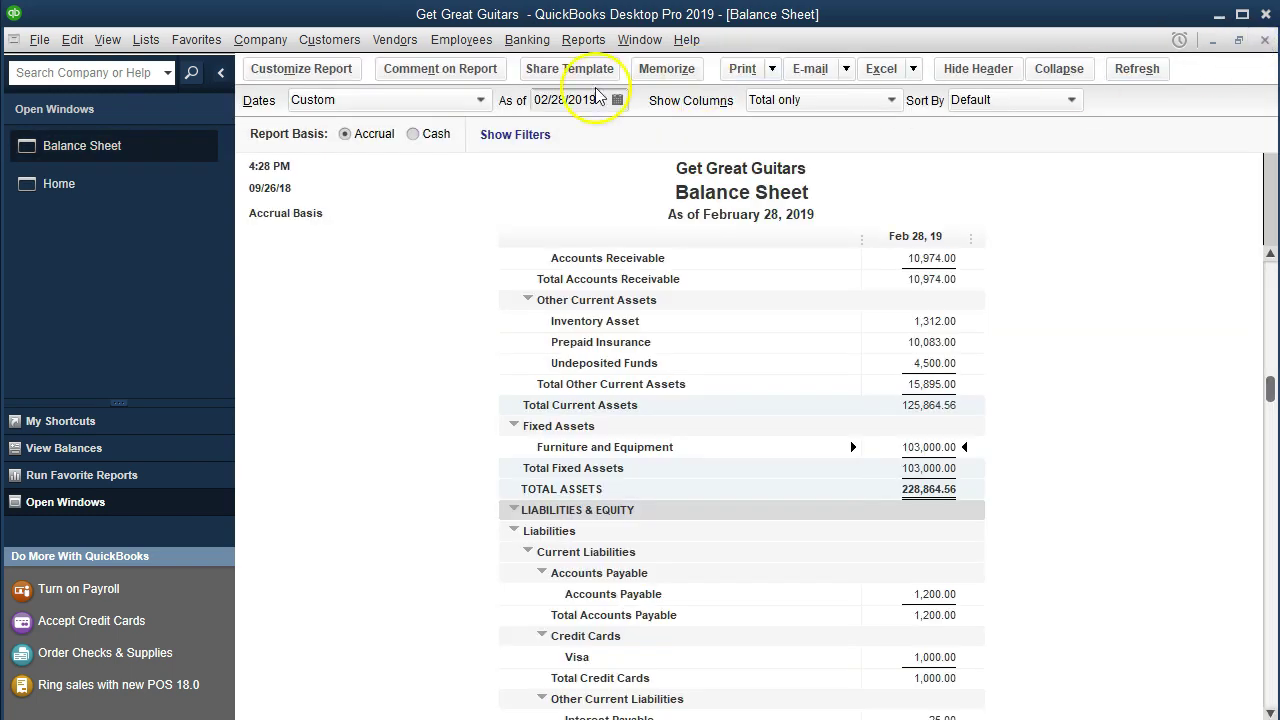
# Open the Accumulated Depreciation register from the chart of accounts.
pyautogui.click(146, 40)
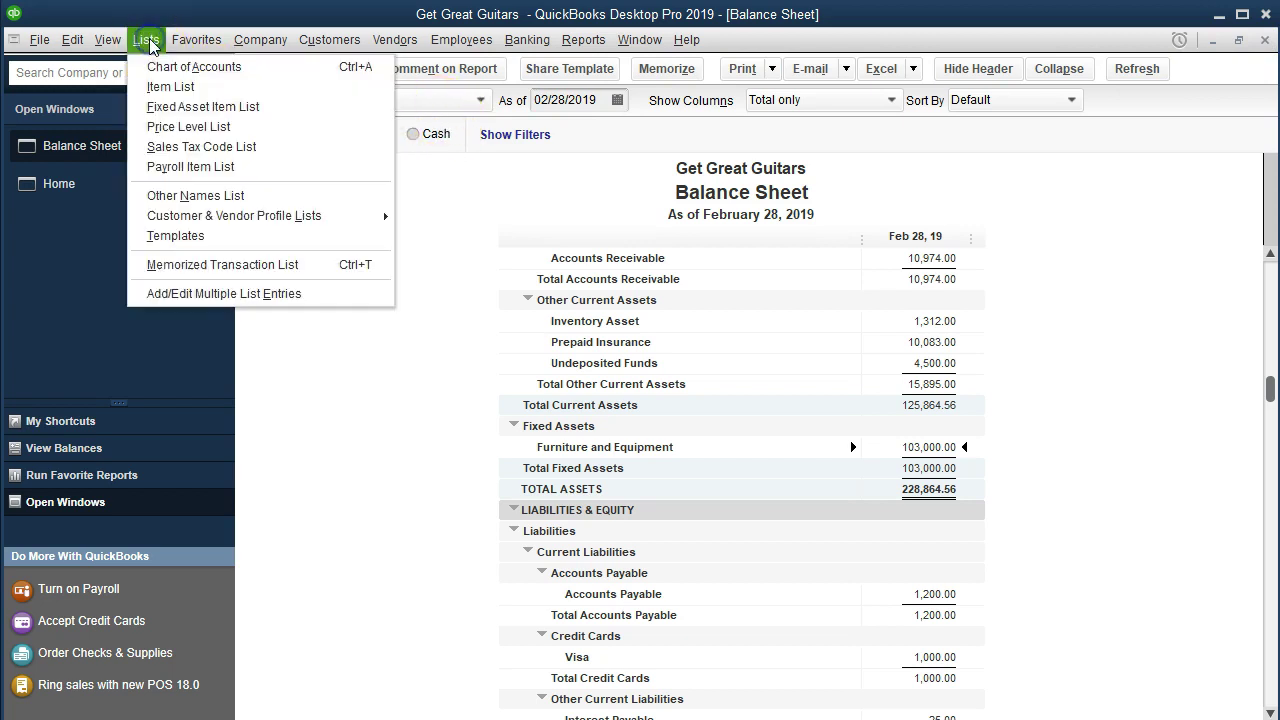
pyautogui.click(258, 68)
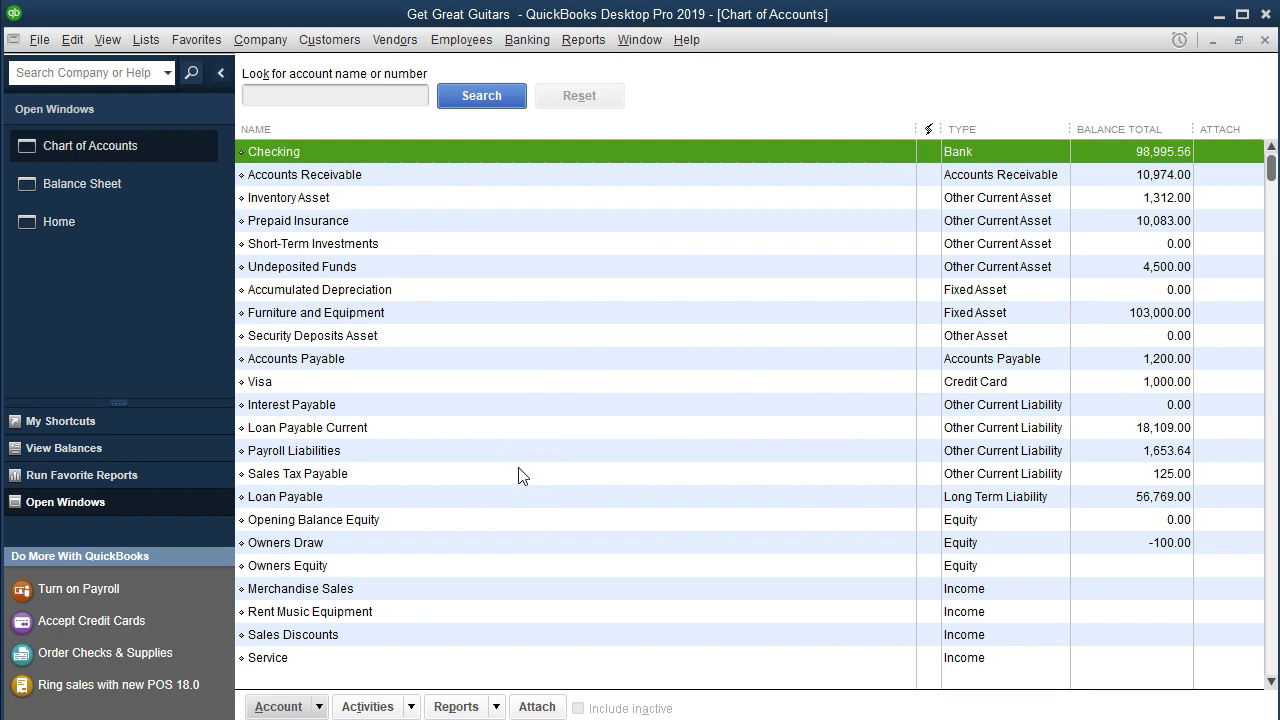
pyautogui.click(449, 292)
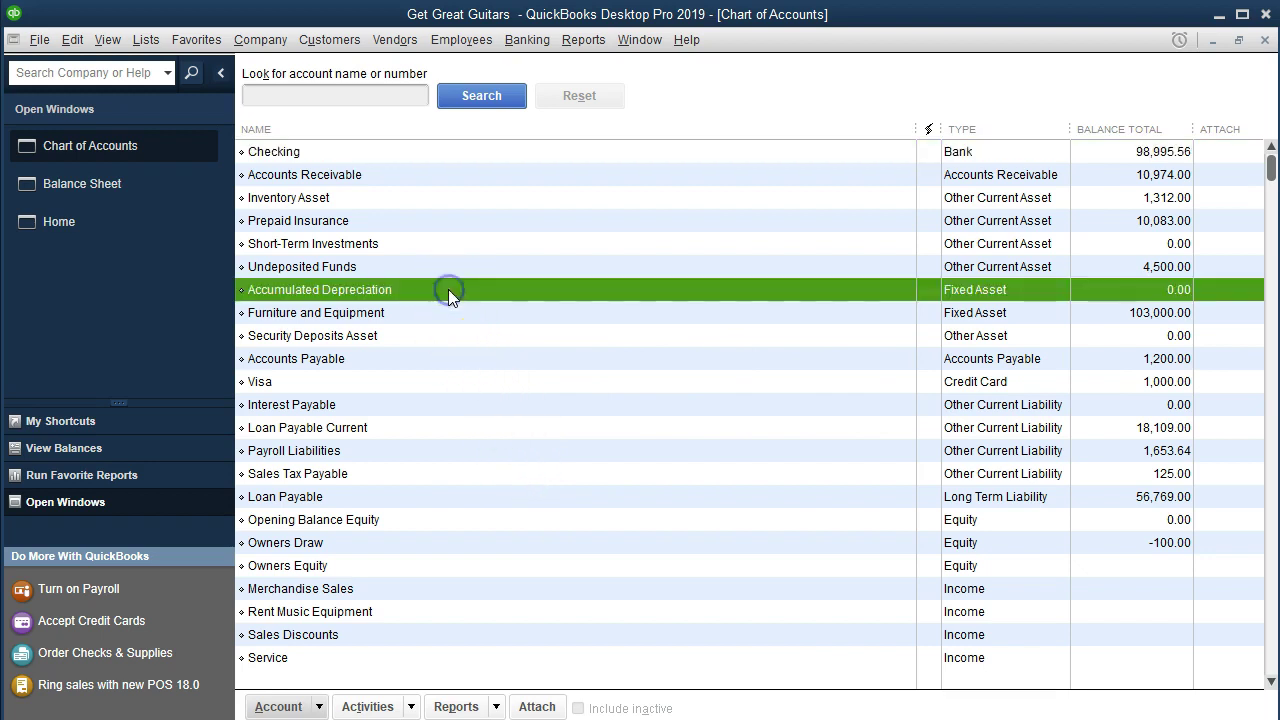
pyautogui.doubleClick(1104, 289)
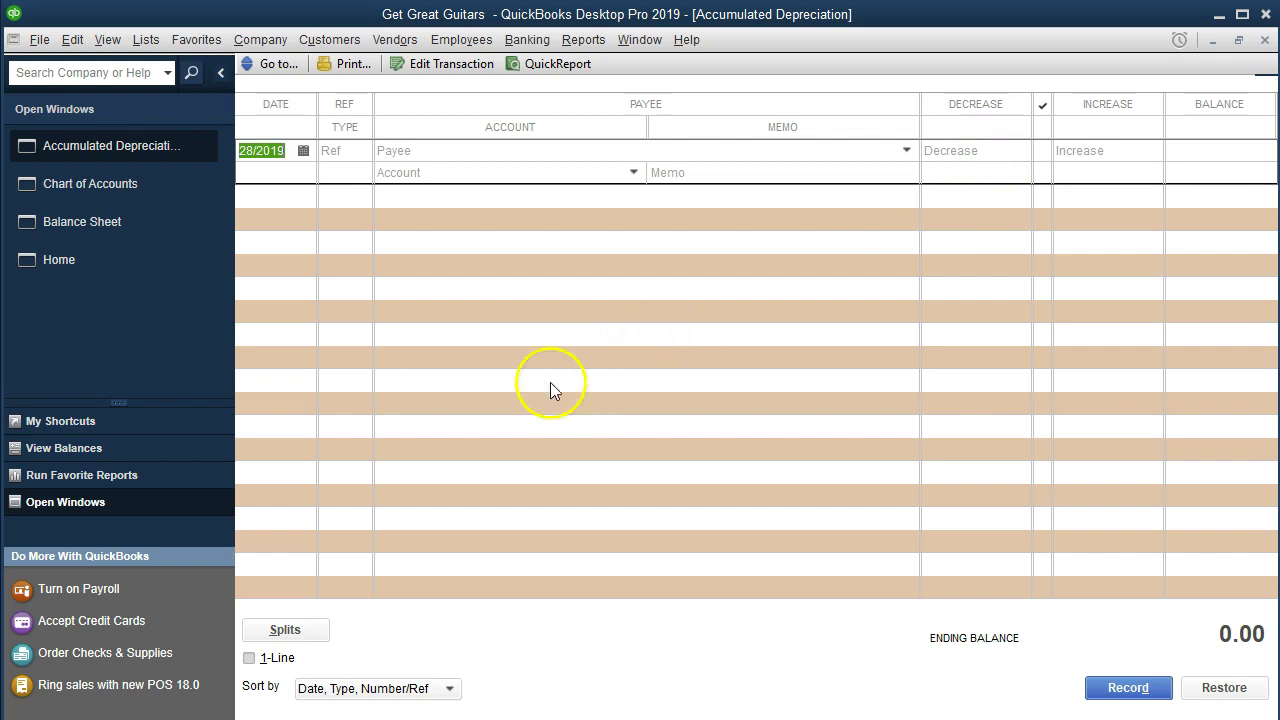
# Start a register transaction dated 02/28/2019 in Accumulated Depreciation with a decrease of 775.
pyautogui.click(388, 432)
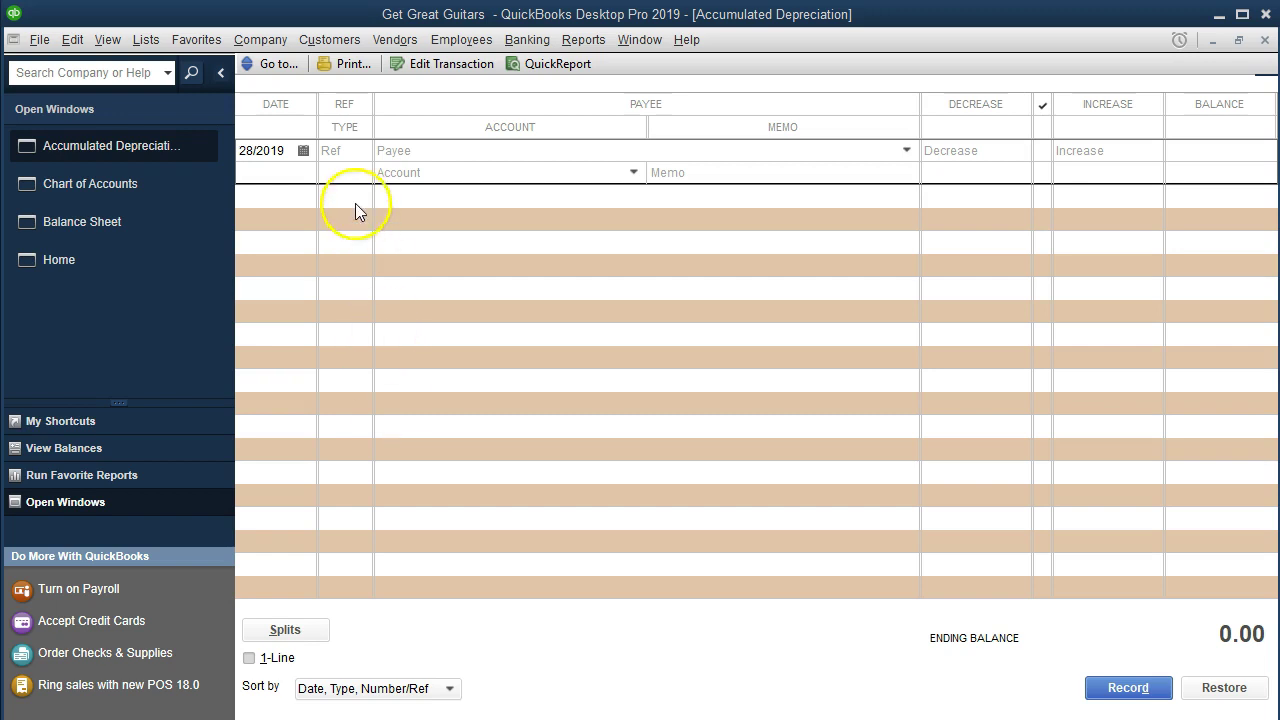
pyautogui.doubleClick(292, 150)
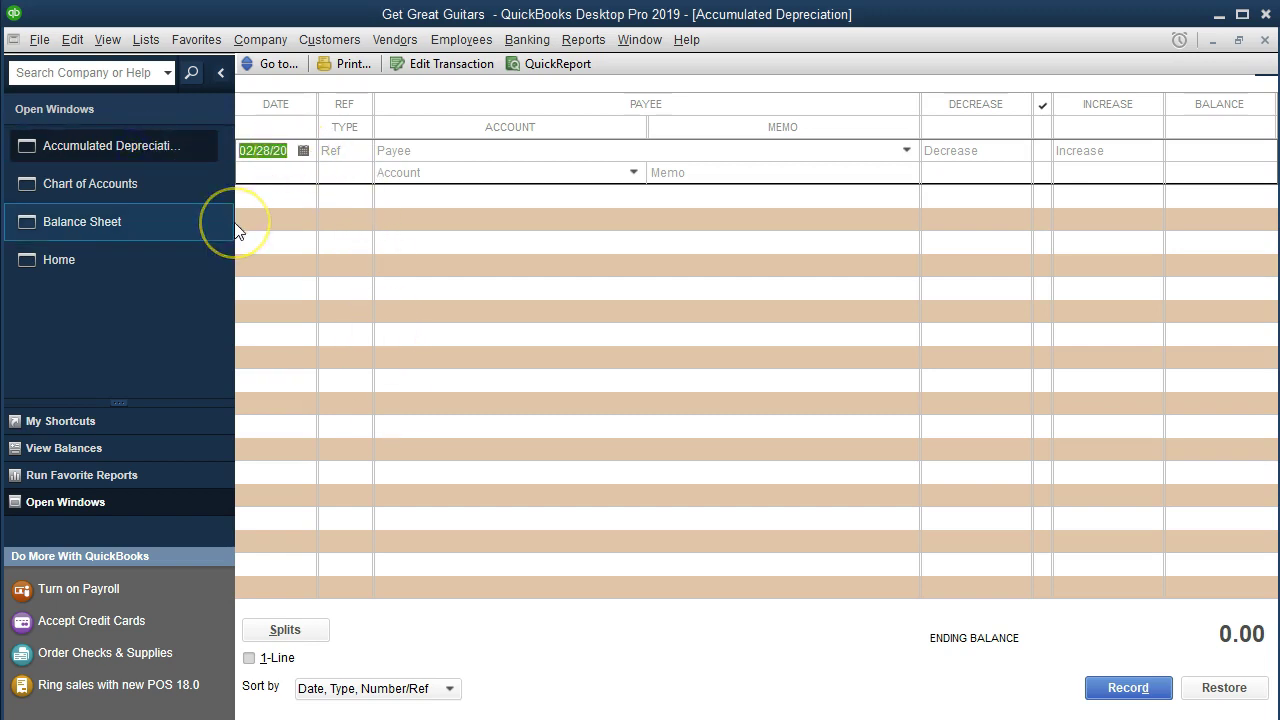
pyautogui.press('Tab')
pyautogui.press('Tab')
pyautogui.press('Tab')
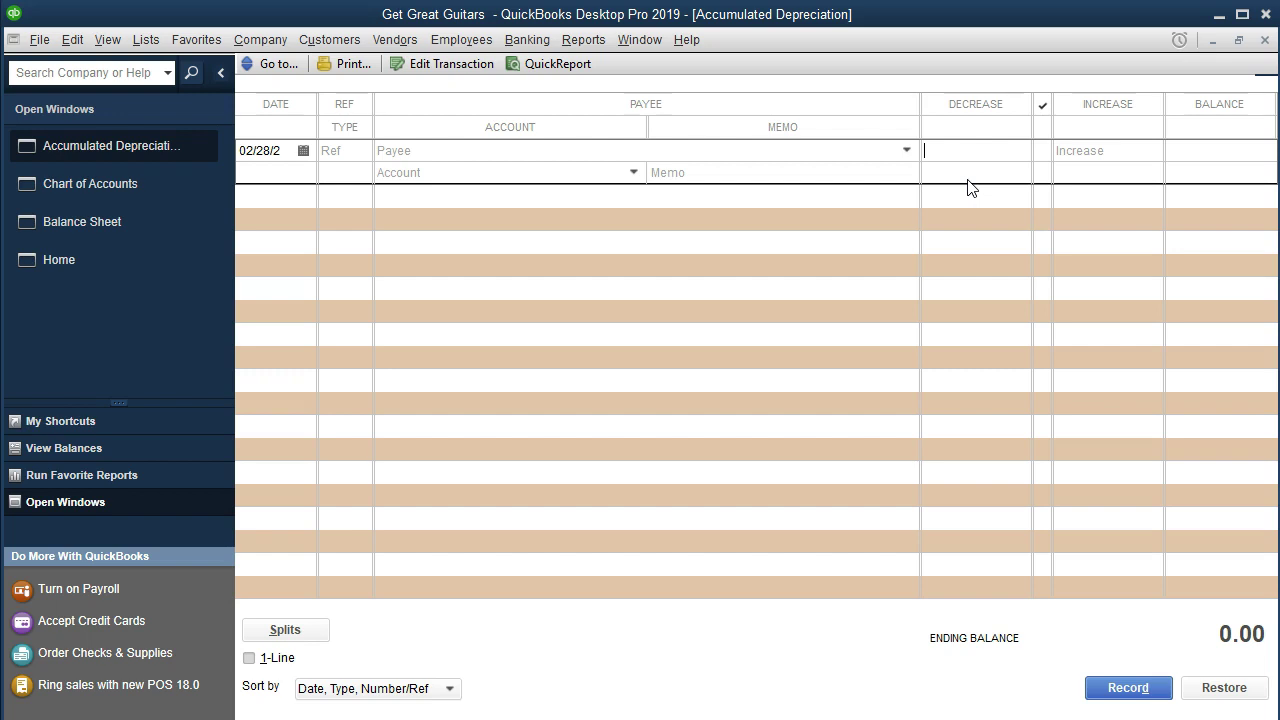
pyautogui.write('775')
pyautogui.press('Tab')
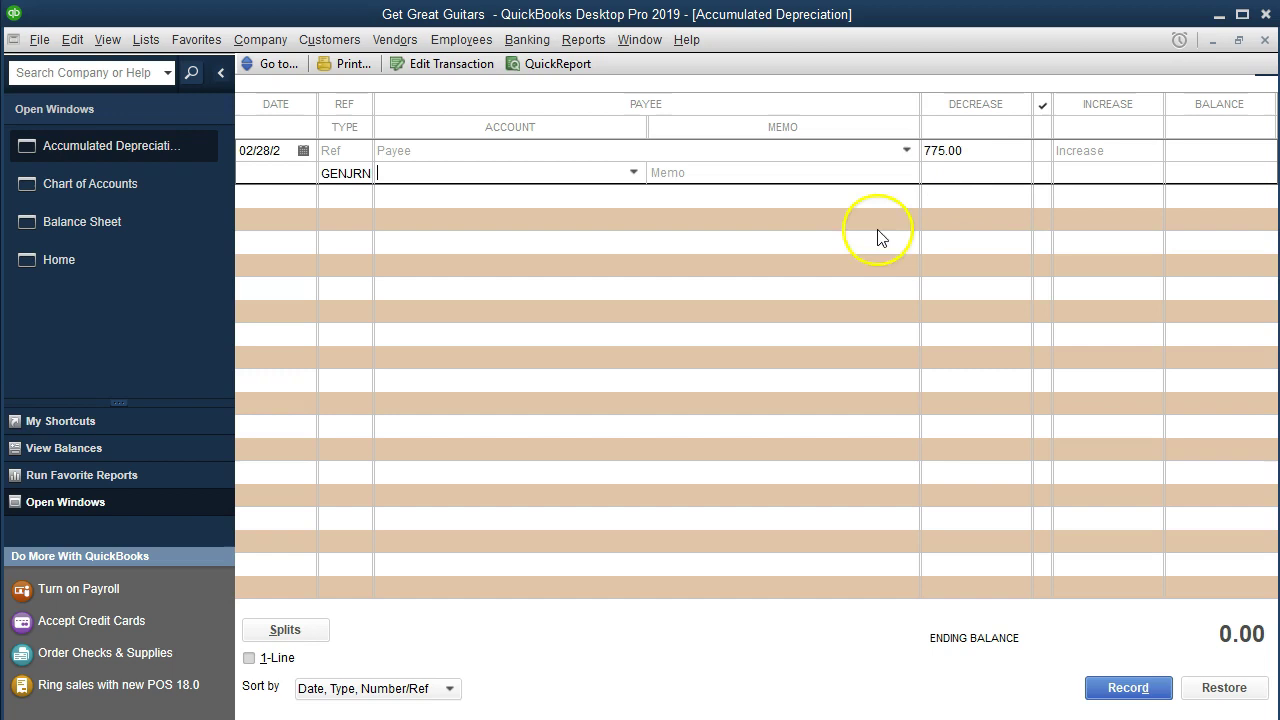
# Assign the transaction to Depreciation Expense with the memo "Adj. Entry for Depreciation" and record it.
pyautogui.click(634, 174)
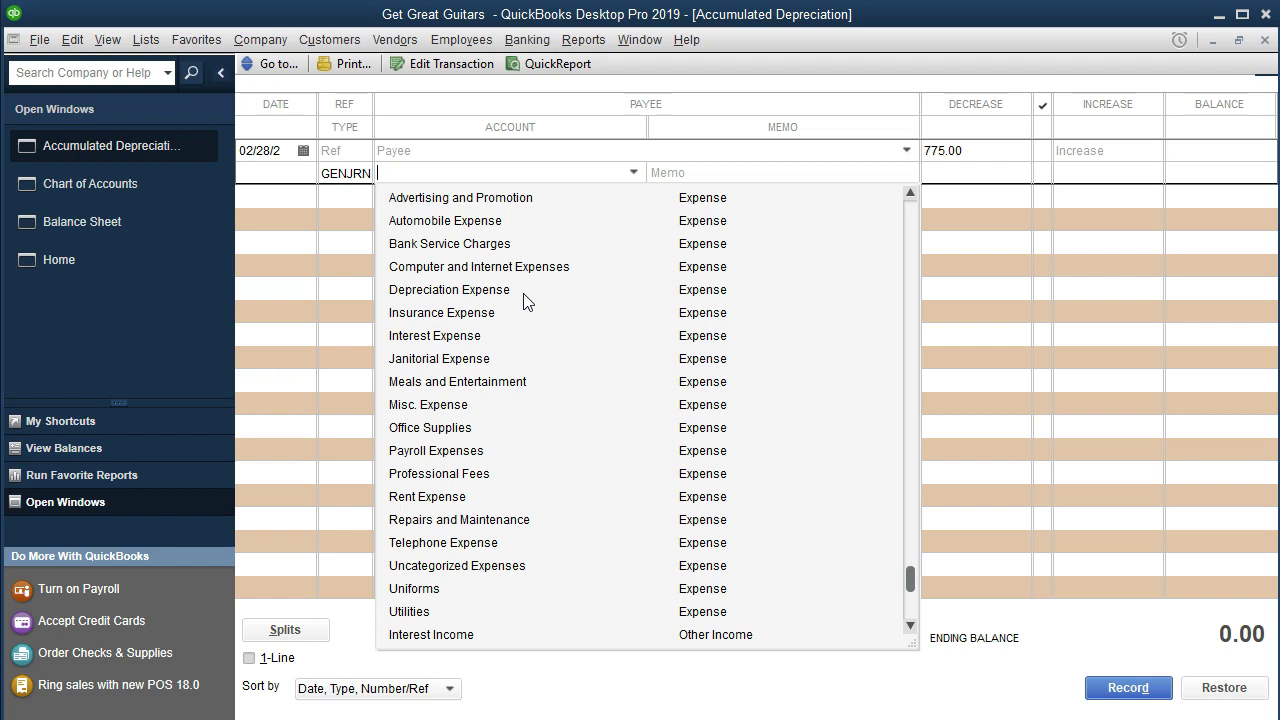
pyautogui.write('Depreciation Expense')
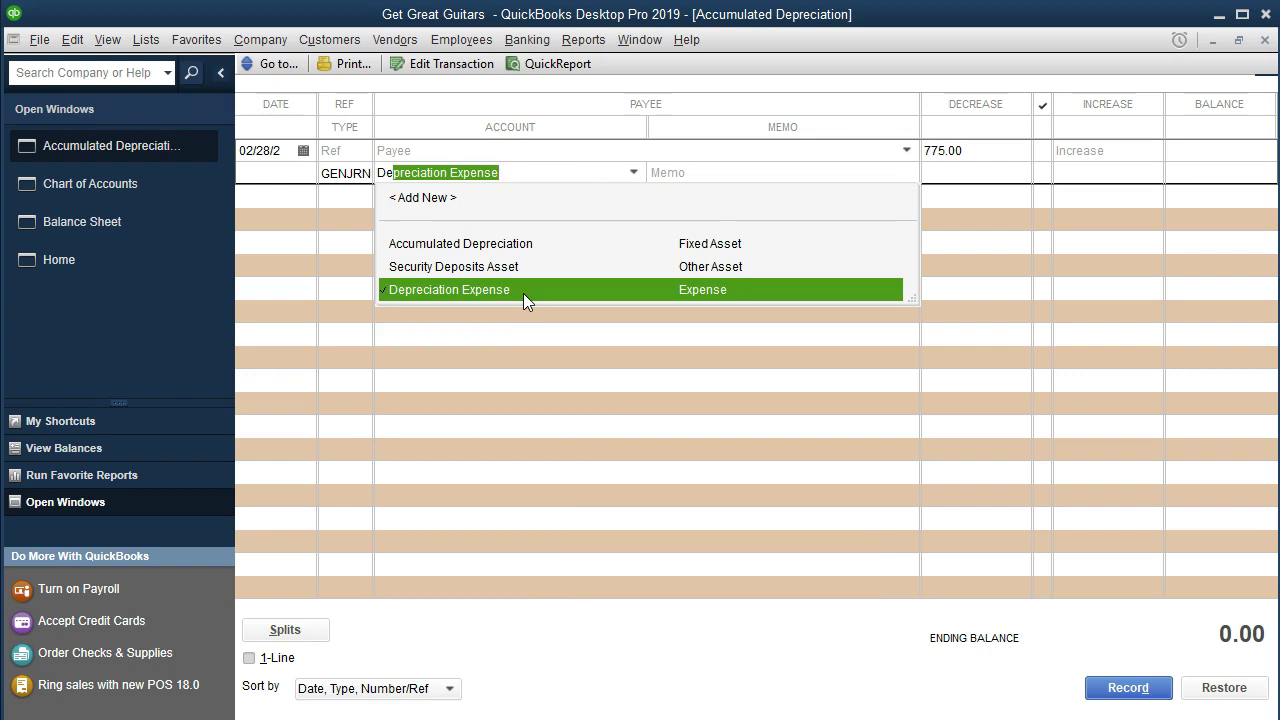
pyautogui.press('Tab')
pyautogui.write('A')
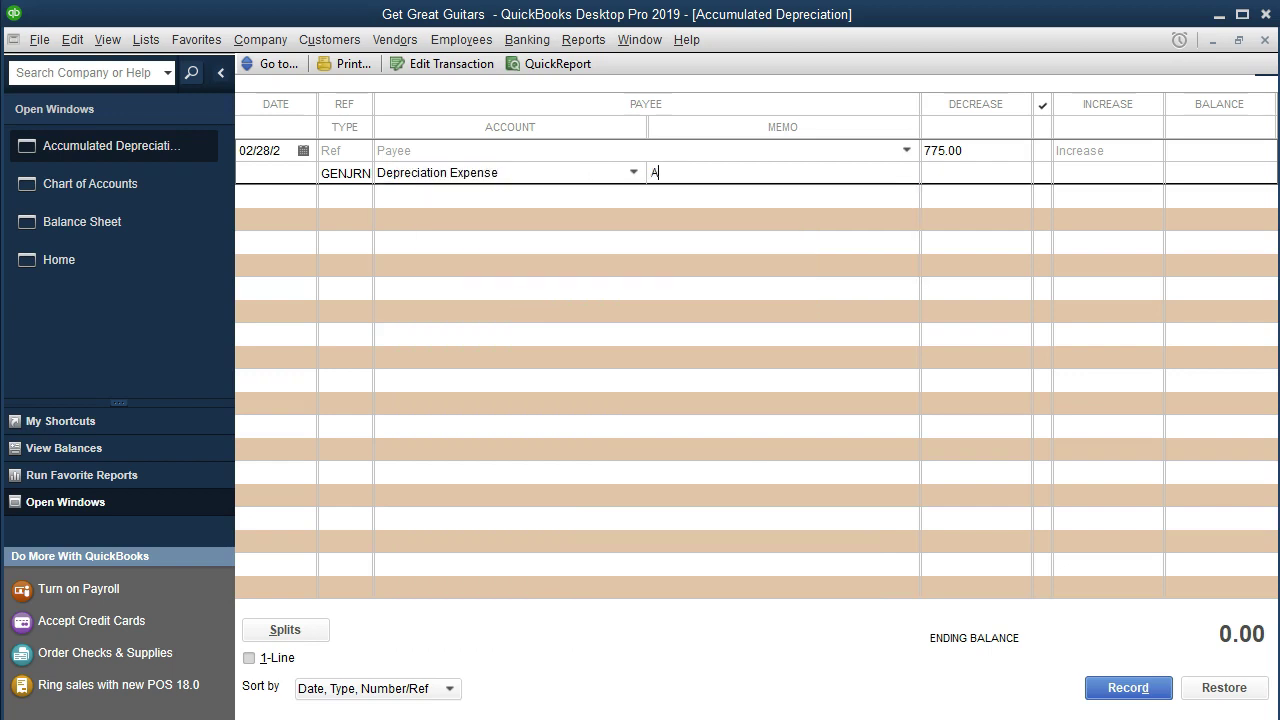
pyautogui.write('dj. Entry for Depreciation')
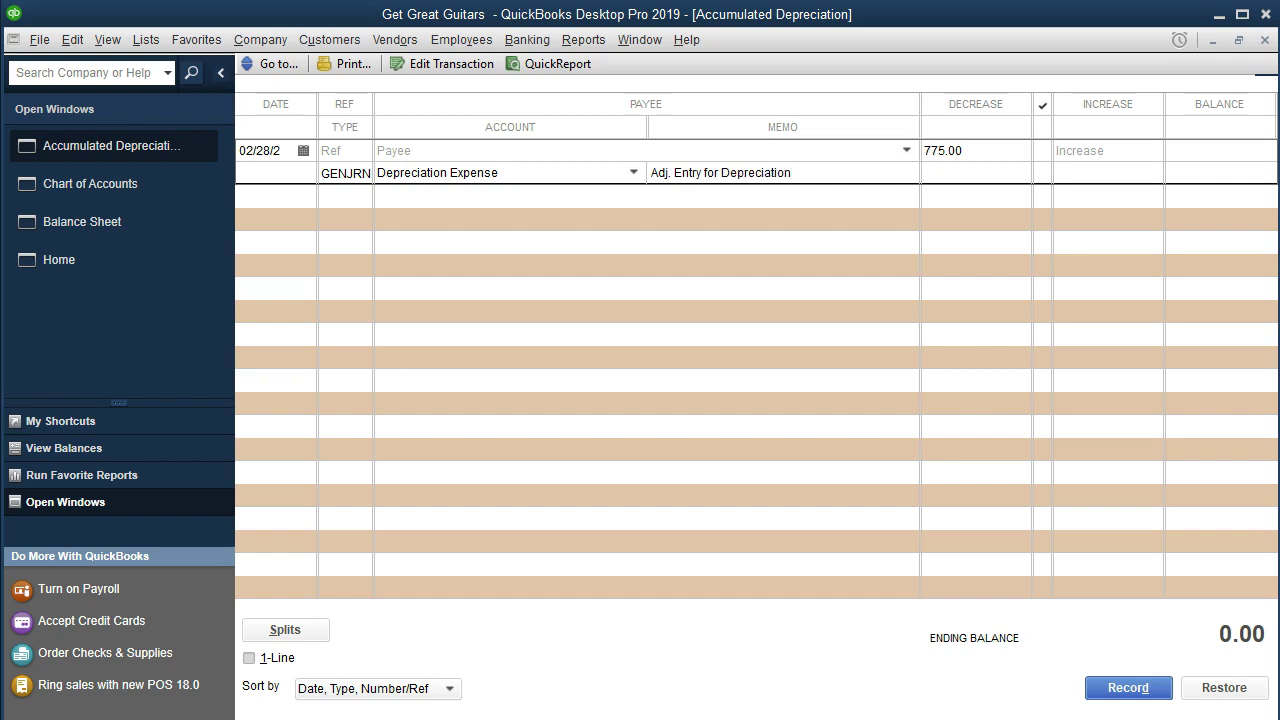
pyautogui.press('Return')
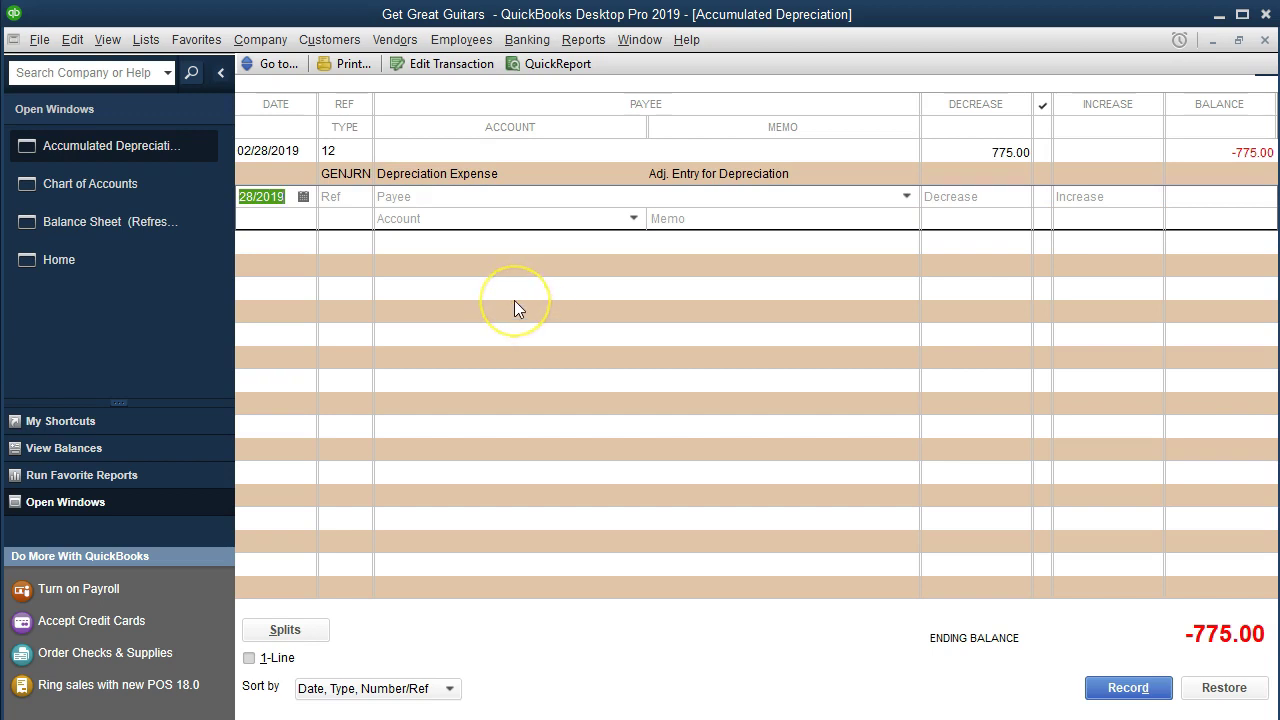
# Copy the recorded journal entry's memo to its Depreciation Expense line, save the change and return to the balance sheet.
pyautogui.doubleClick(336, 176)
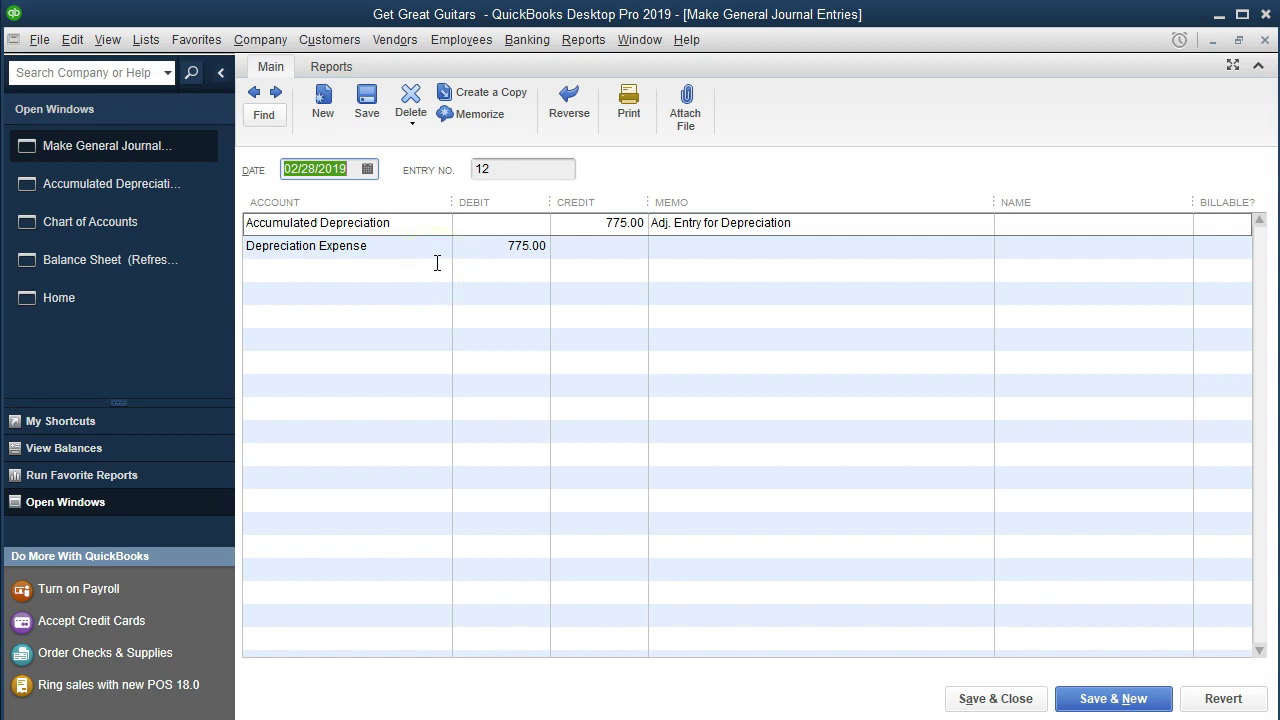
pyautogui.moveTo(800, 226)
pyautogui.mouseDown()
pyautogui.moveTo(760, 229)
pyautogui.moveTo(822, 227)
pyautogui.mouseUp()
pyautogui.hotkey('ctrl', 'c')
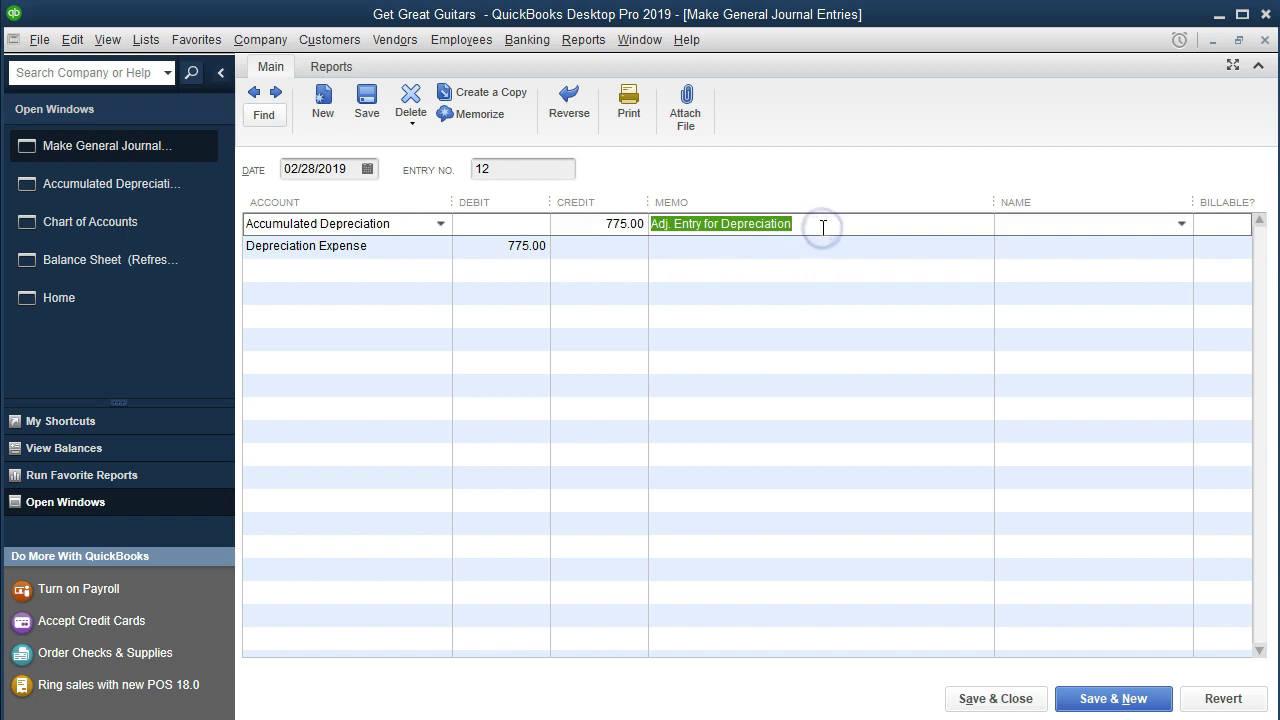
pyautogui.click(741, 252)
pyautogui.hotkey('ctrl', 'v')
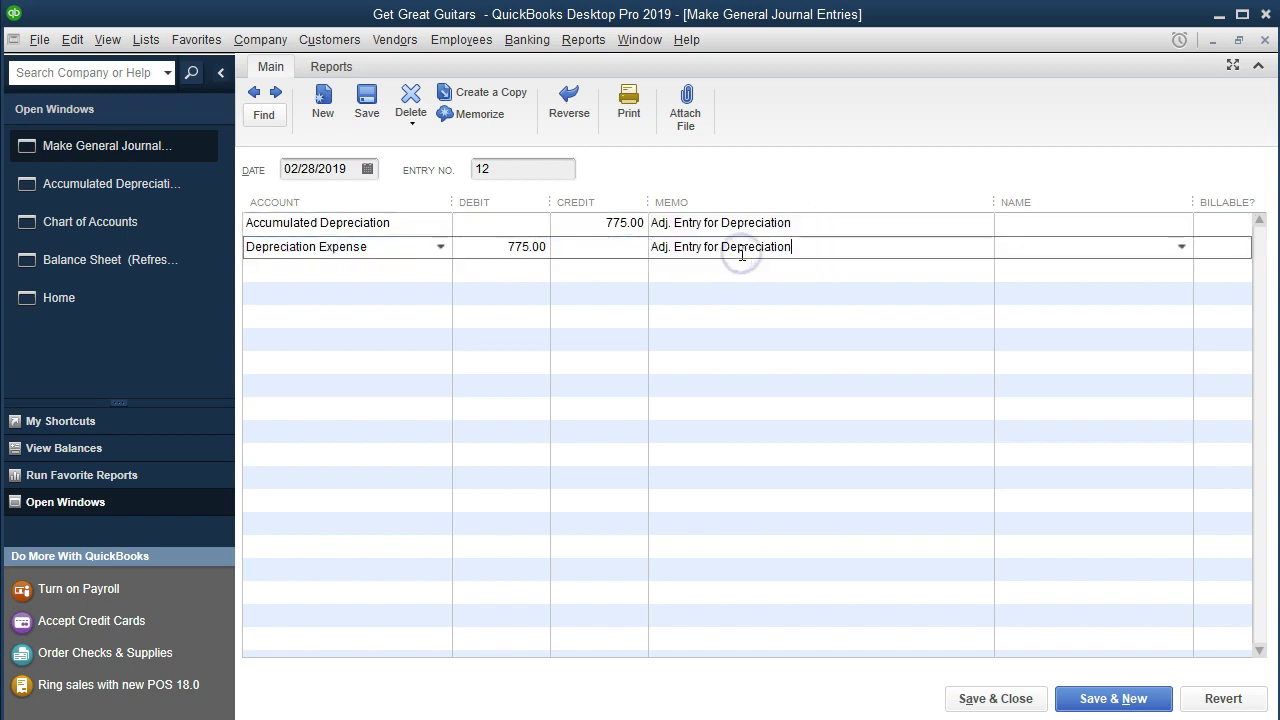
pyautogui.click(993, 702)
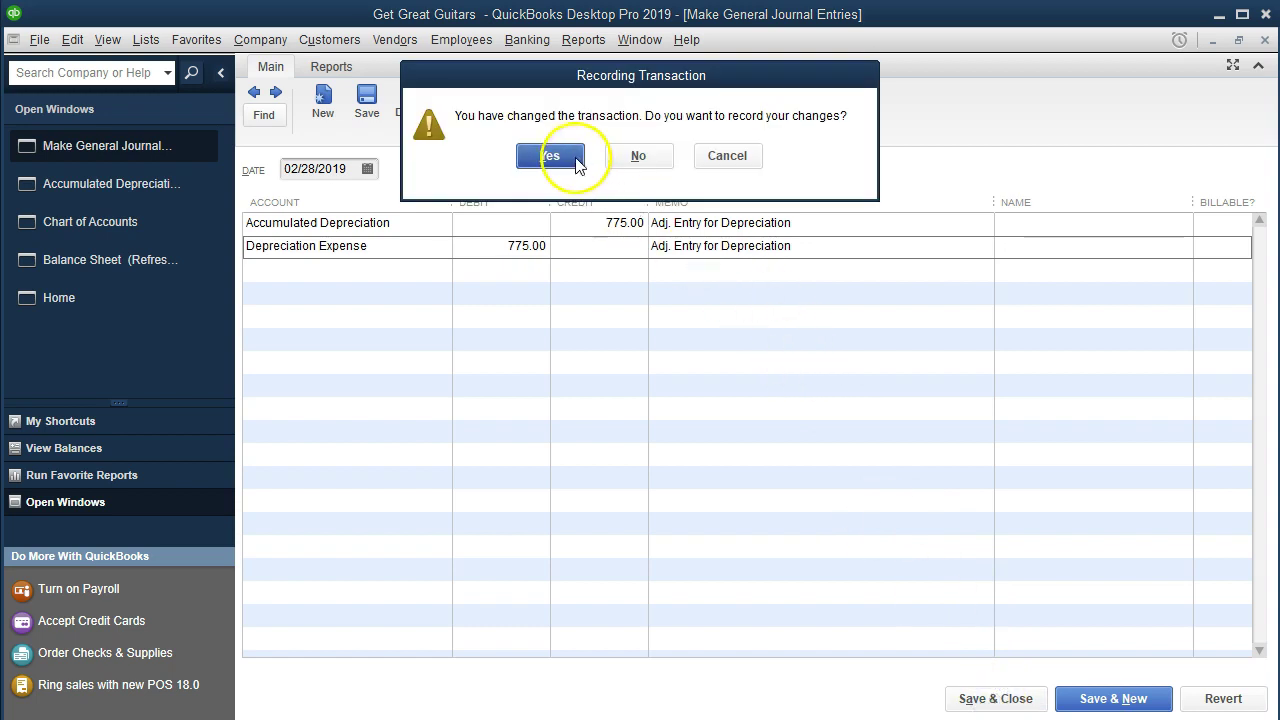
pyautogui.click(577, 160)
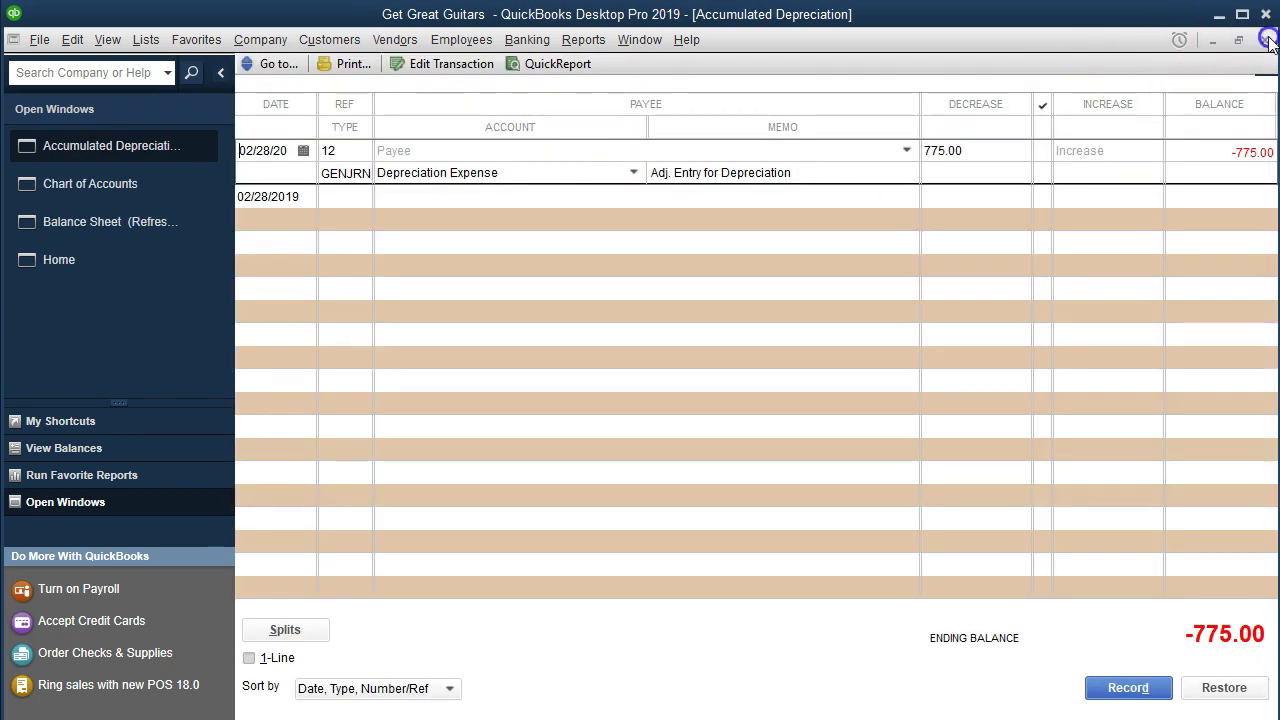
pyautogui.click(1267, 39)
pyautogui.click(1267, 39)
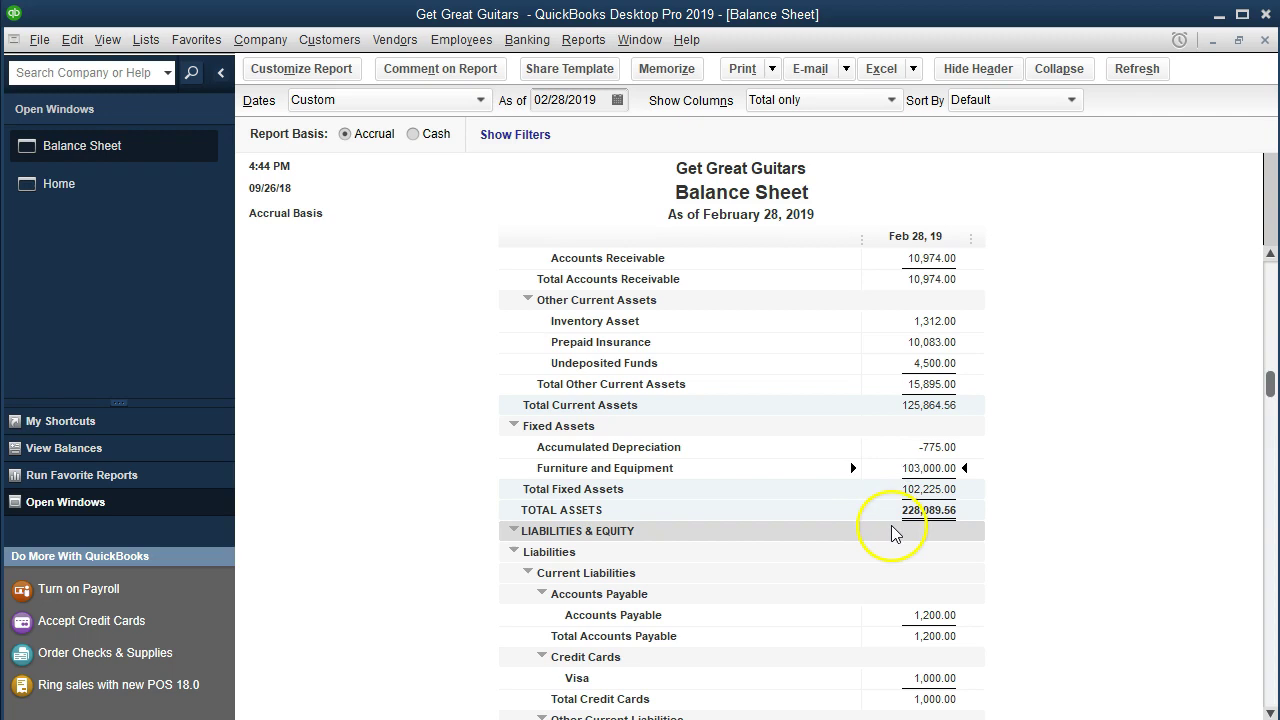
# Examine Accumulated Depreciation, Furniture and Equipment and the total fixed assets on the balance sheet.
pyautogui.doubleClick(894, 447)
pyautogui.doubleClick(886, 466)
pyautogui.doubleClick(886, 466)
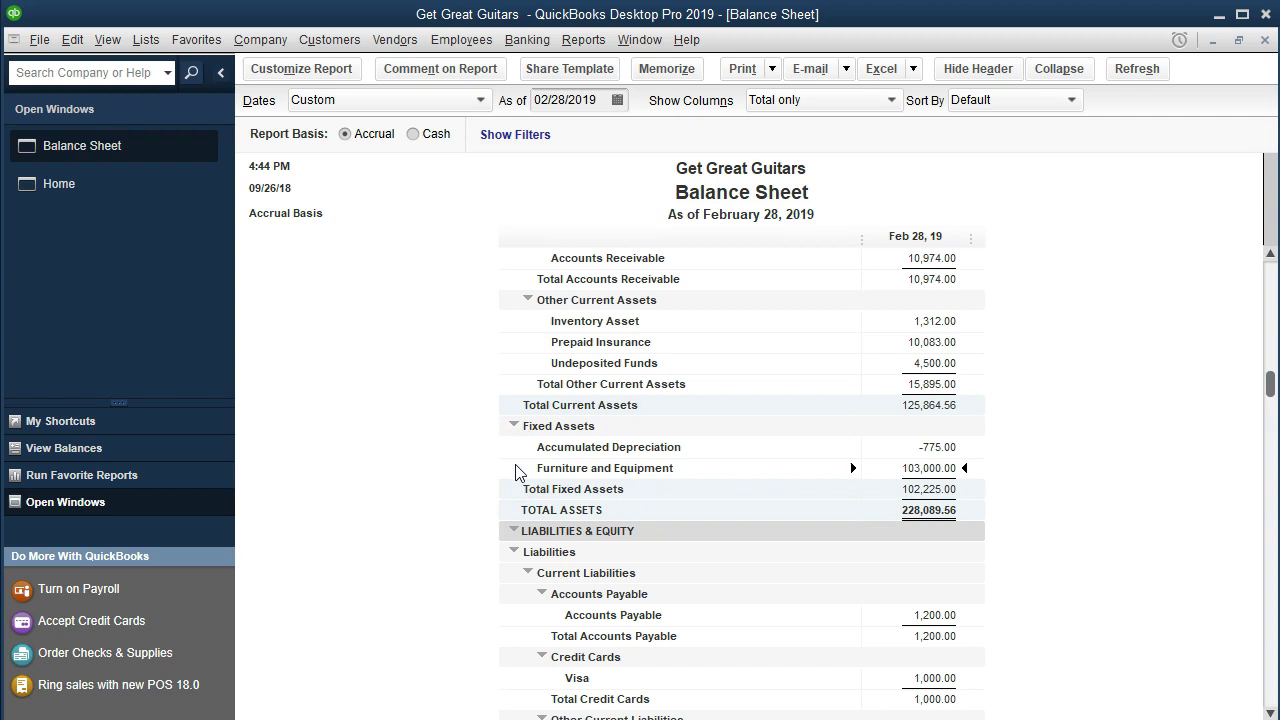
pyautogui.scroll(2, 502, 470)
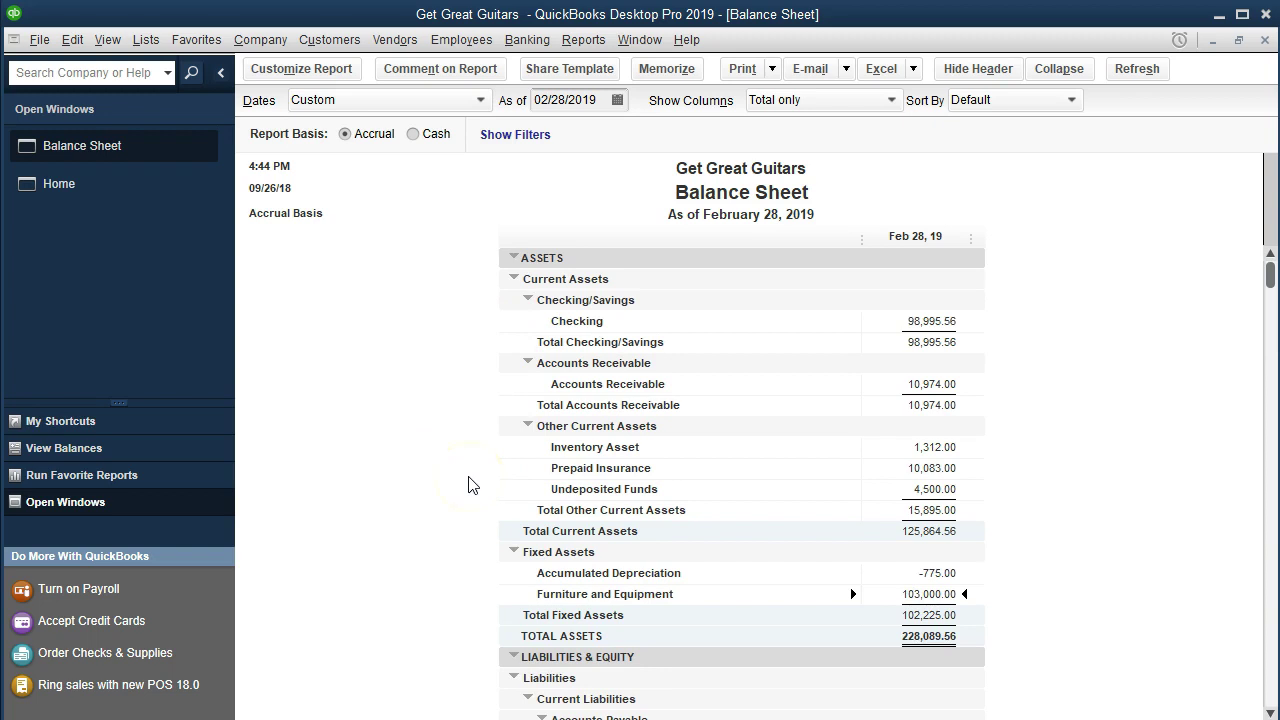
pyautogui.scroll(-1, 472, 485)
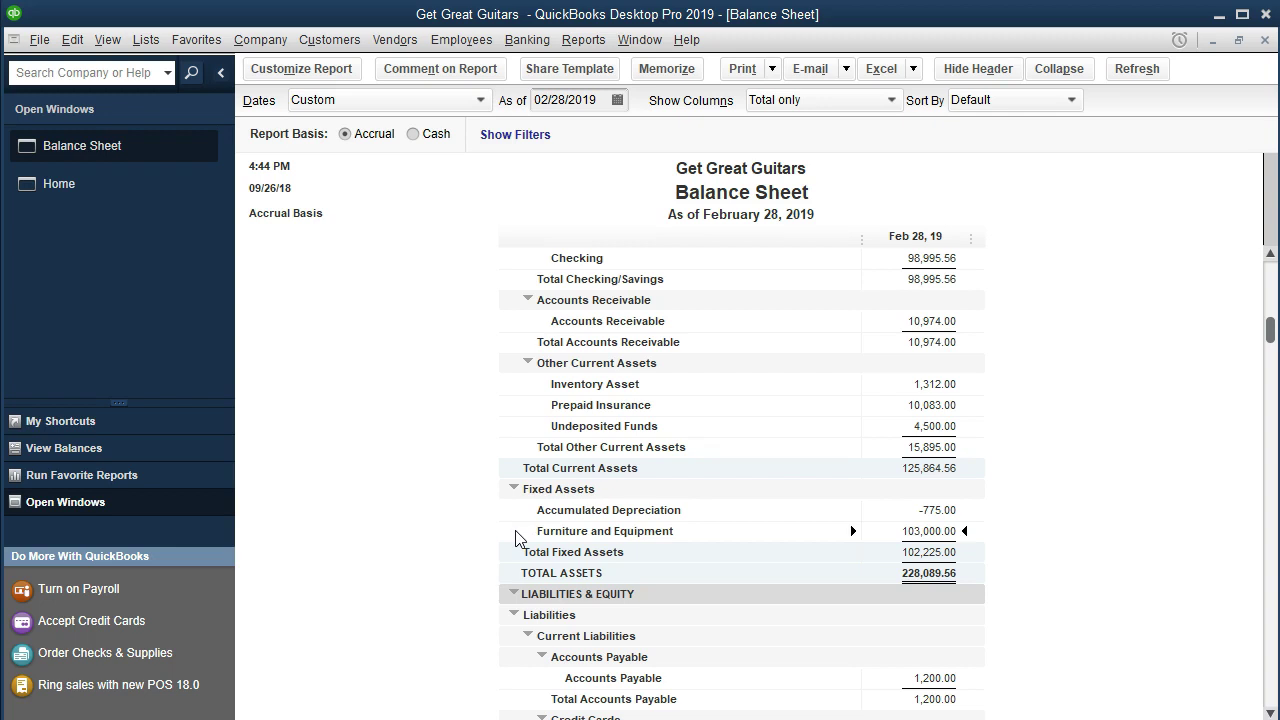
pyautogui.scroll(-1, 516, 538)
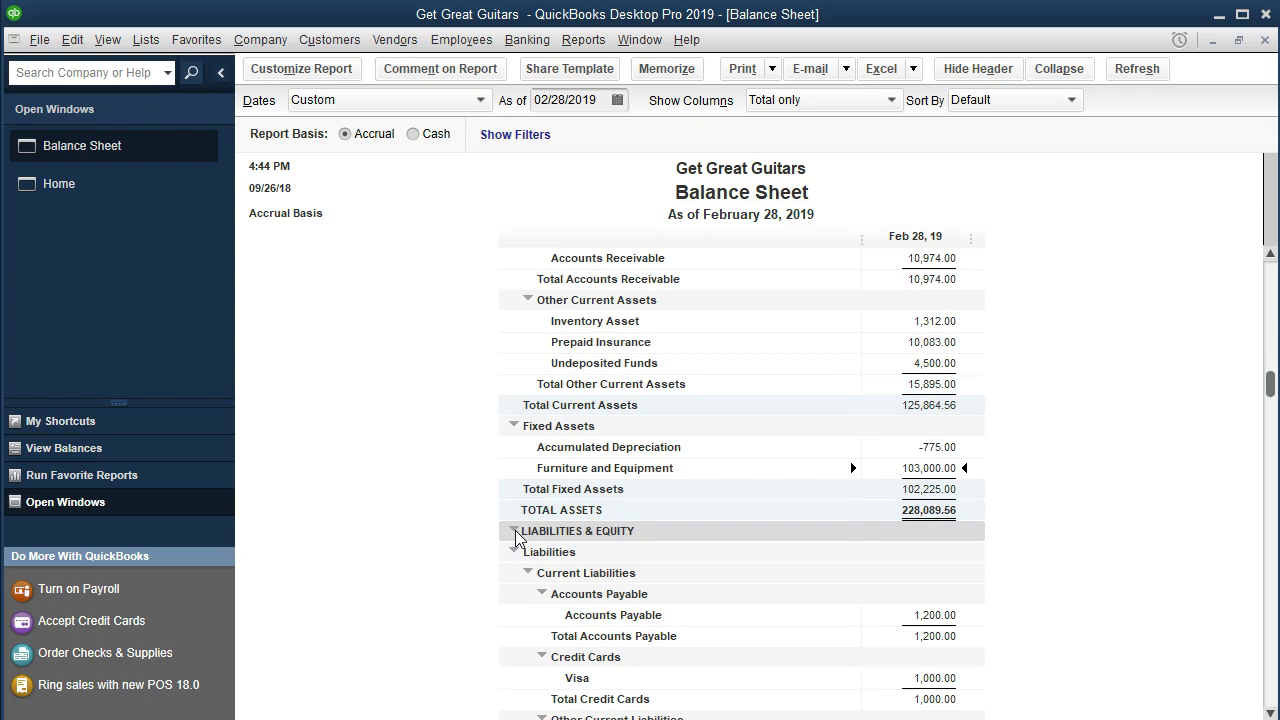
pyautogui.scroll(2, 516, 538)
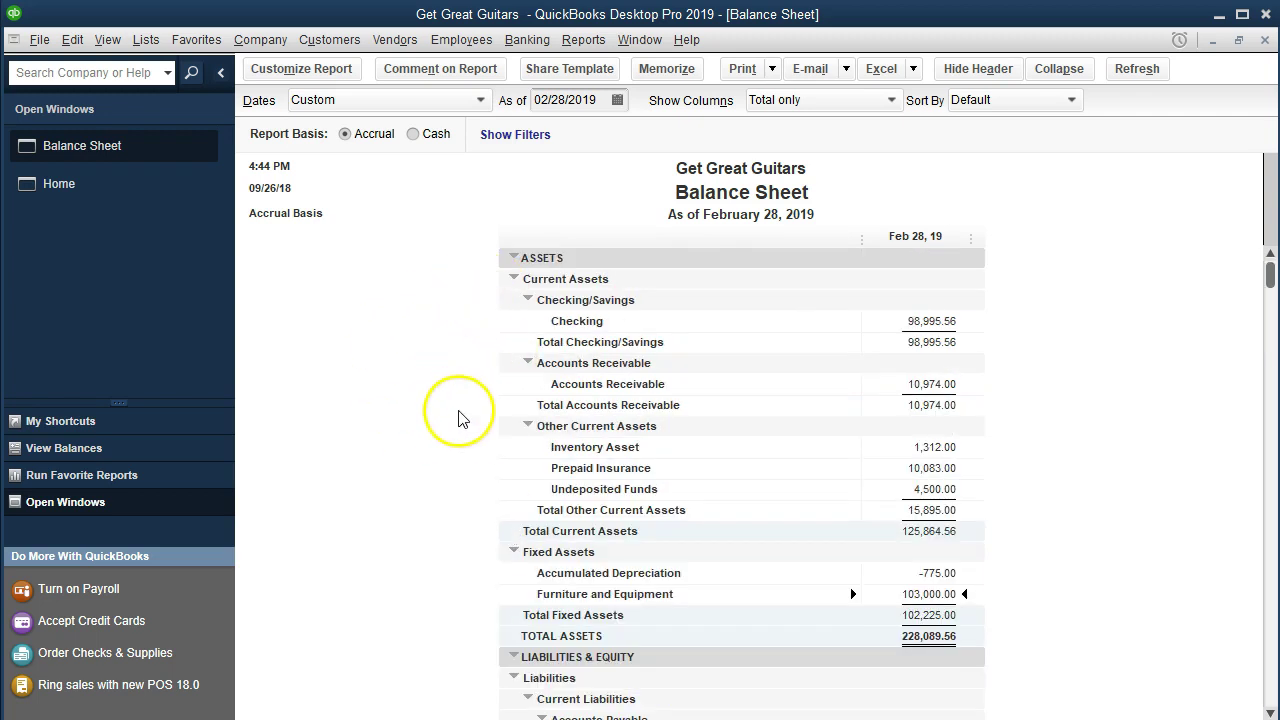
pyautogui.scroll(-1, 393, 546)
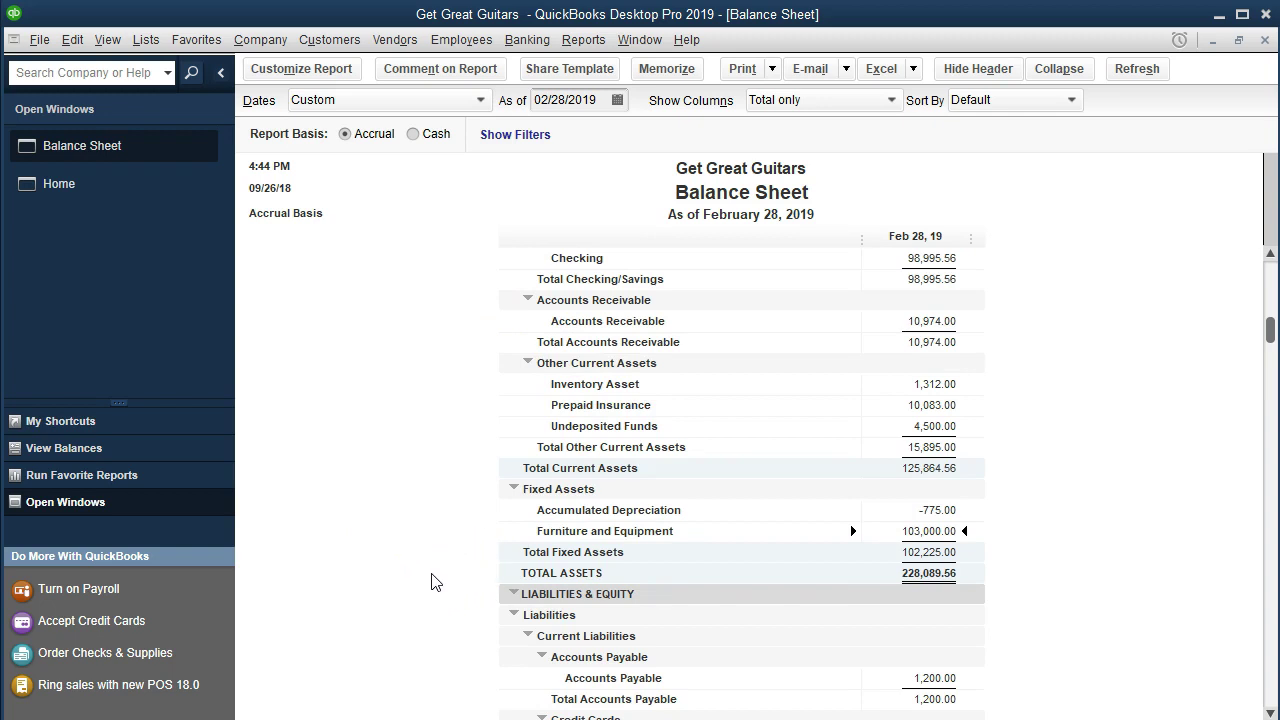
pyautogui.scroll(-1, 435, 582)
pyautogui.scroll(-1, 435, 582)
pyautogui.click(866, 451)
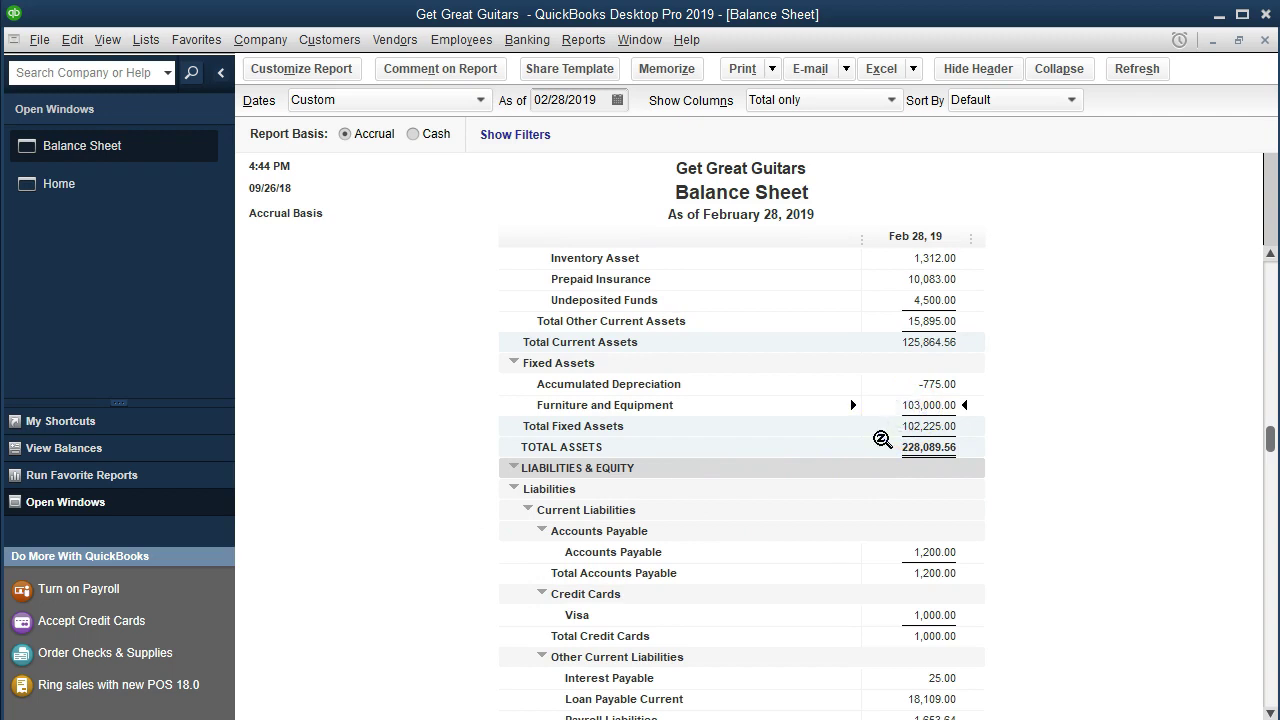
pyautogui.click(902, 384)
pyautogui.click(886, 414)
pyautogui.click(934, 405)
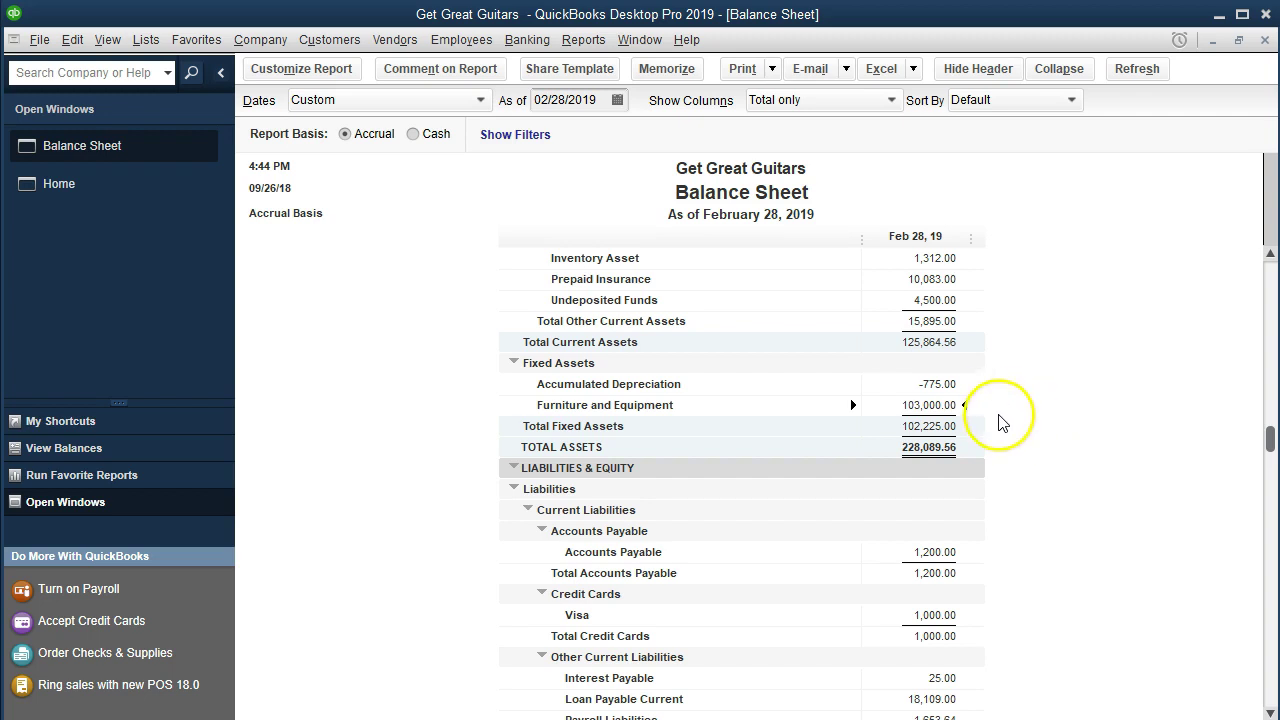
pyautogui.click(934, 384)
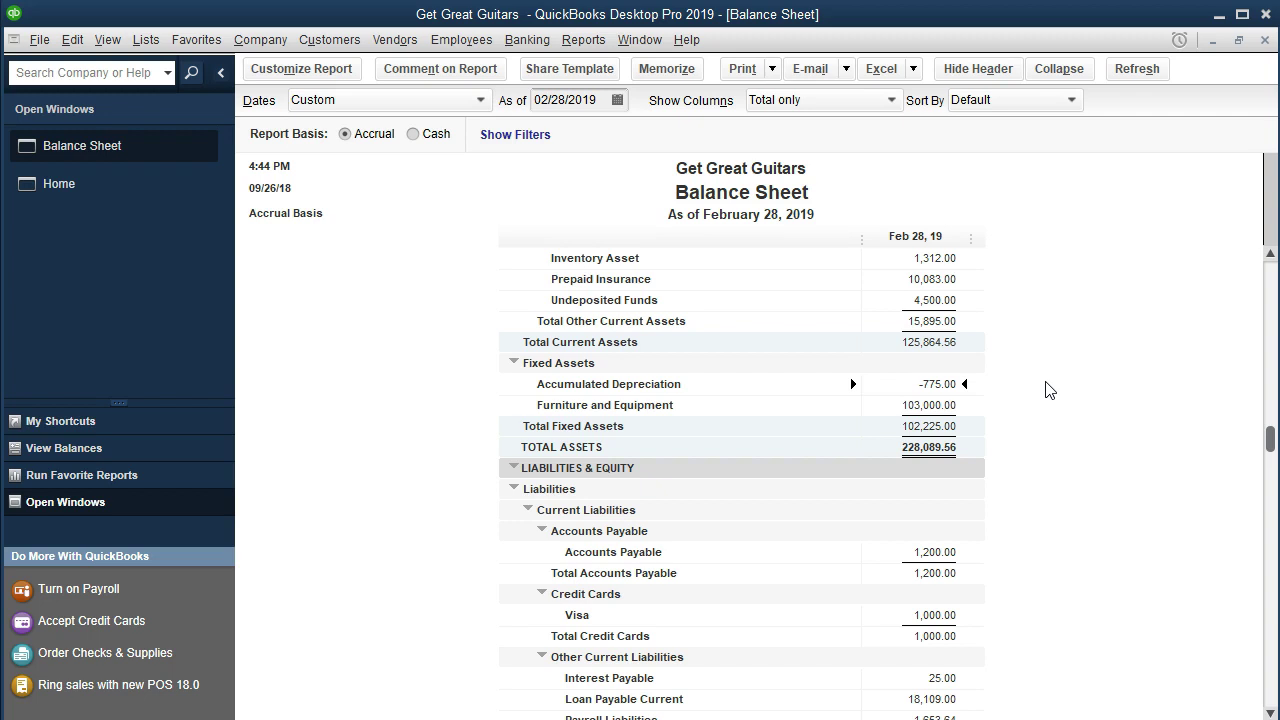
pyautogui.click(918, 386)
pyautogui.click(978, 438)
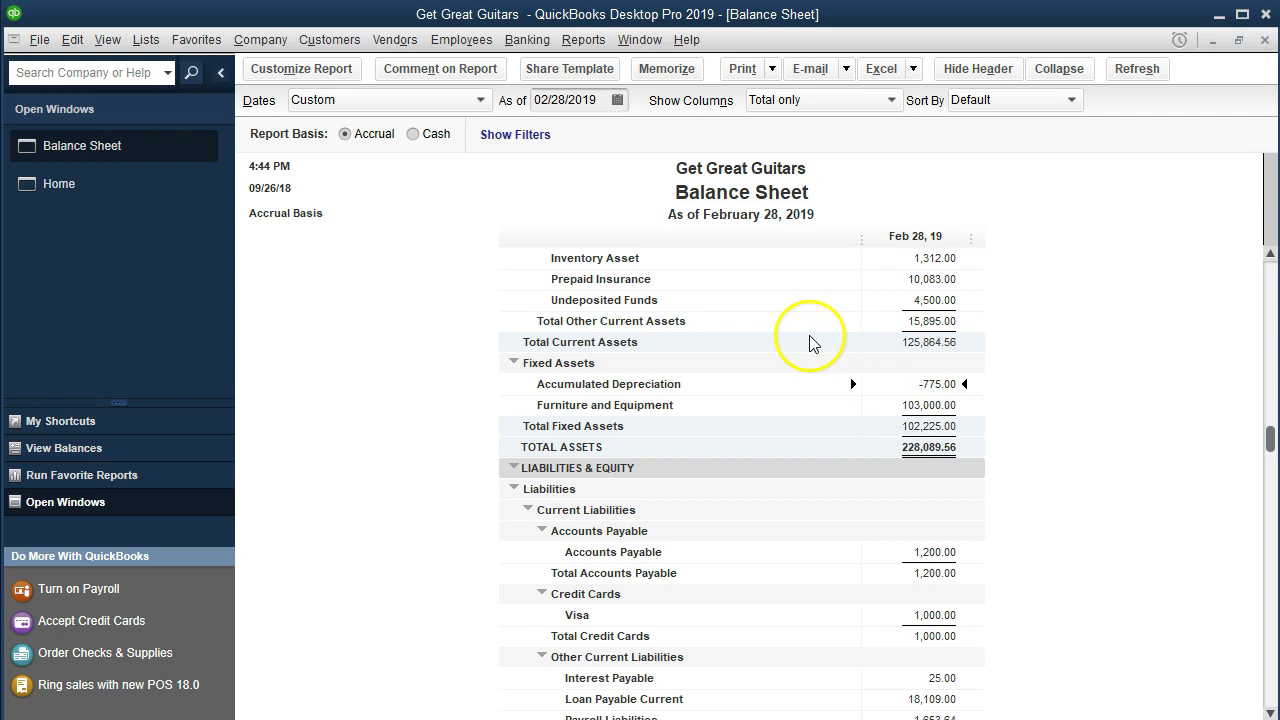
# Open the Profit & Loss Standard report.
pyautogui.click(570, 45)
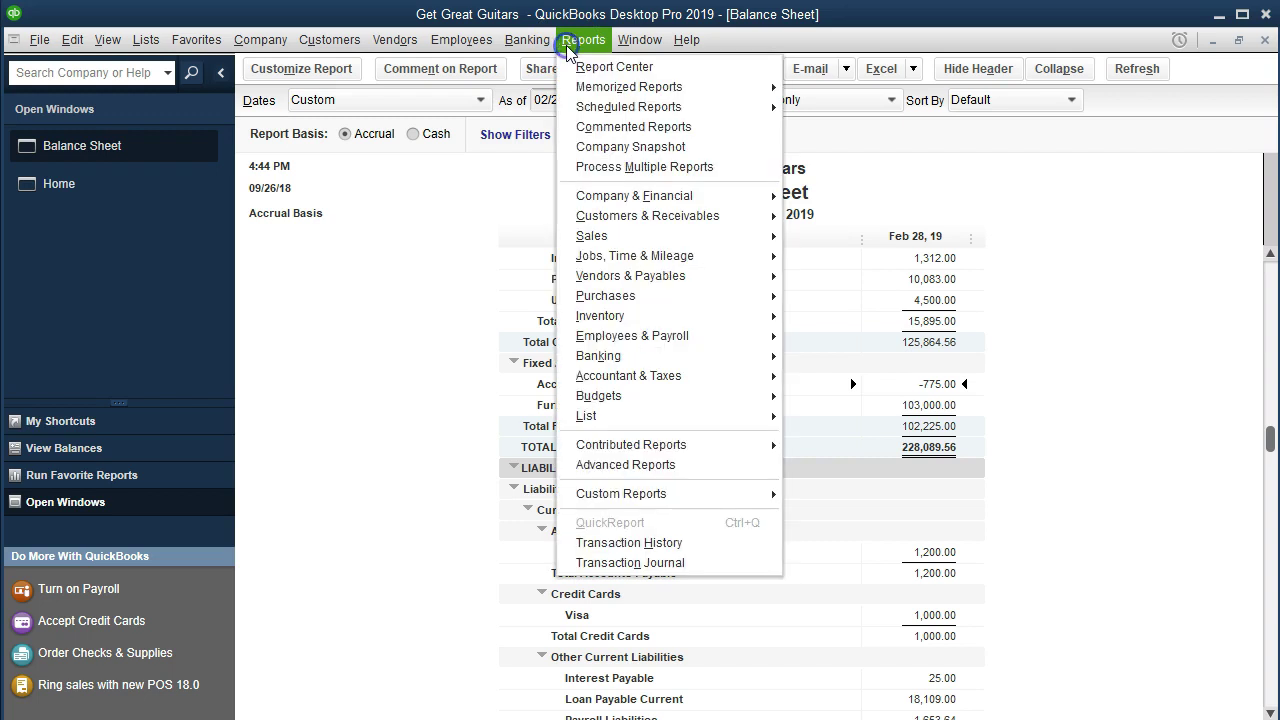
pyautogui.moveTo(672, 210)
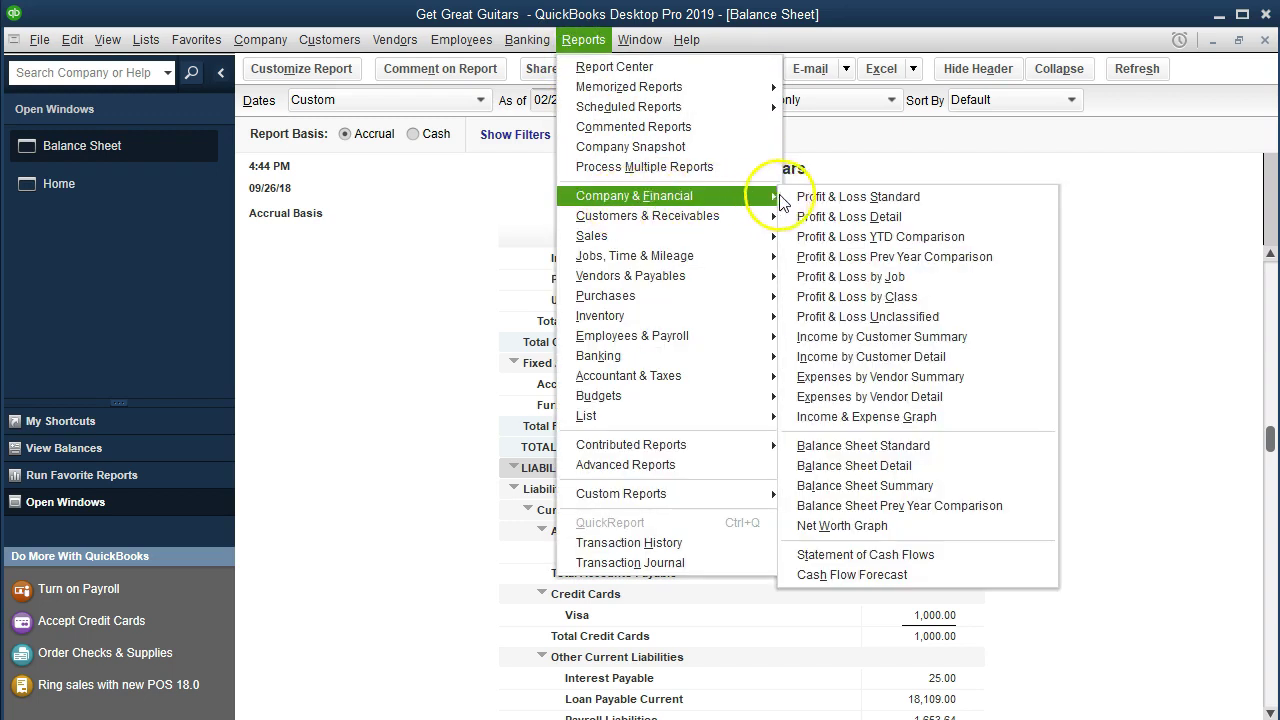
pyautogui.click(934, 199)
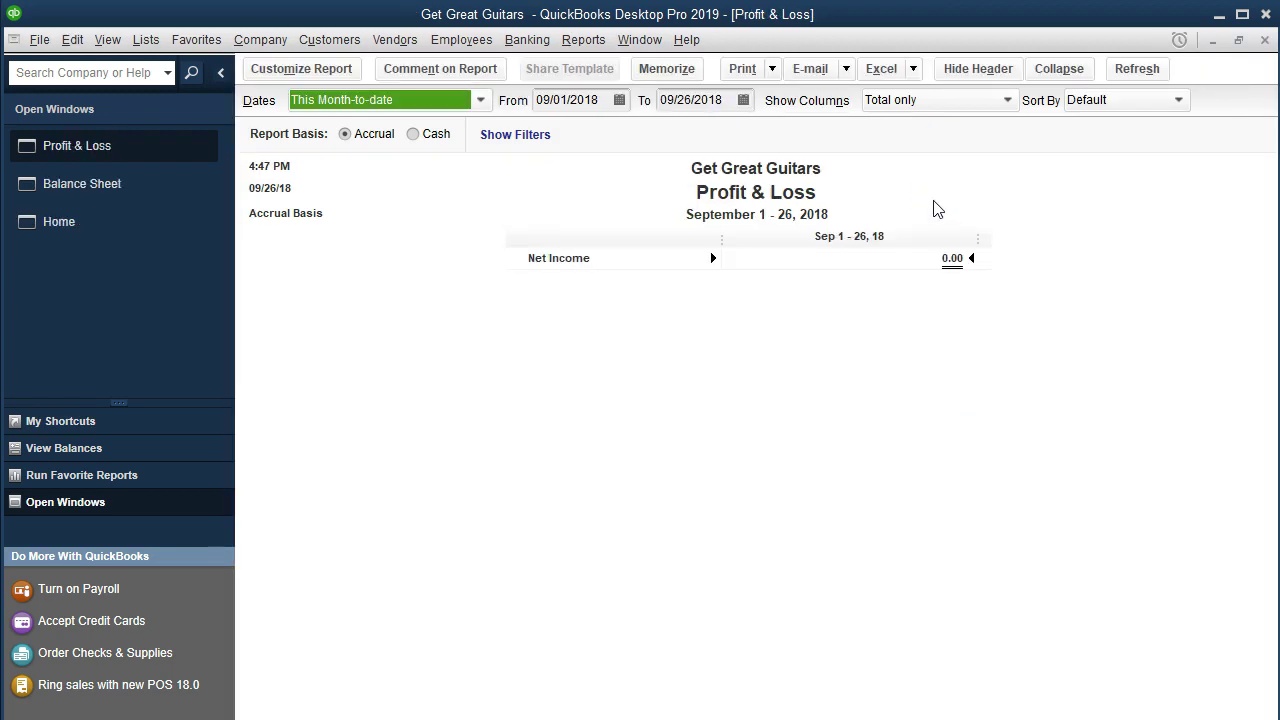
# Set the Profit & Loss report's date range from 01/01/2019 to 02/28/2019.
pyautogui.press('Tab')
pyautogui.write('010119')
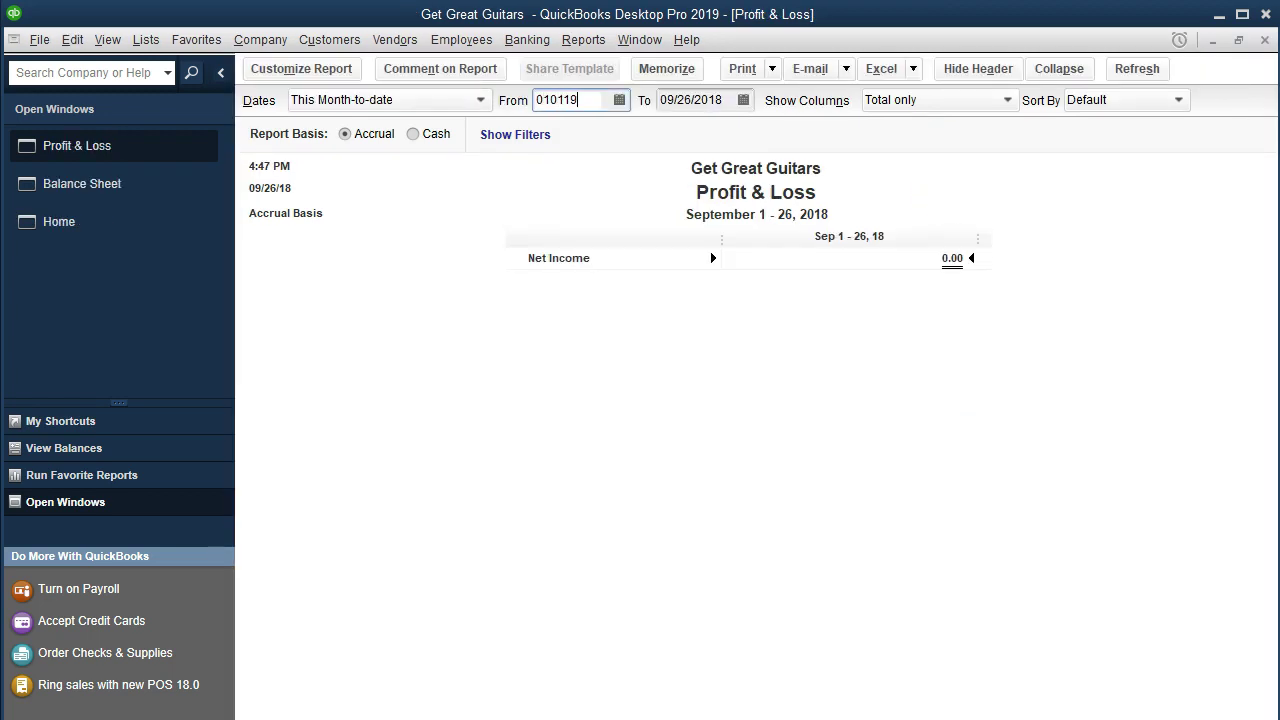
pyautogui.press('Tab')
pyautogui.write('02')
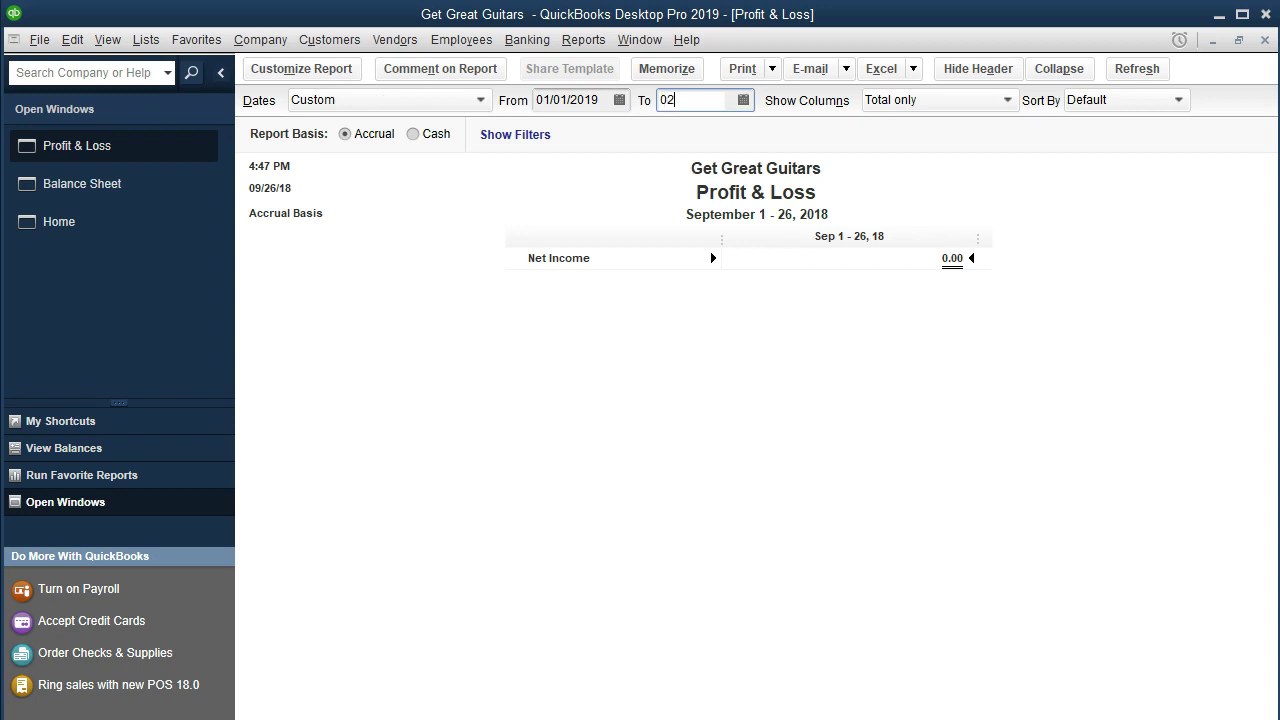
pyautogui.write('/28/2019')
pyautogui.press('Tab')
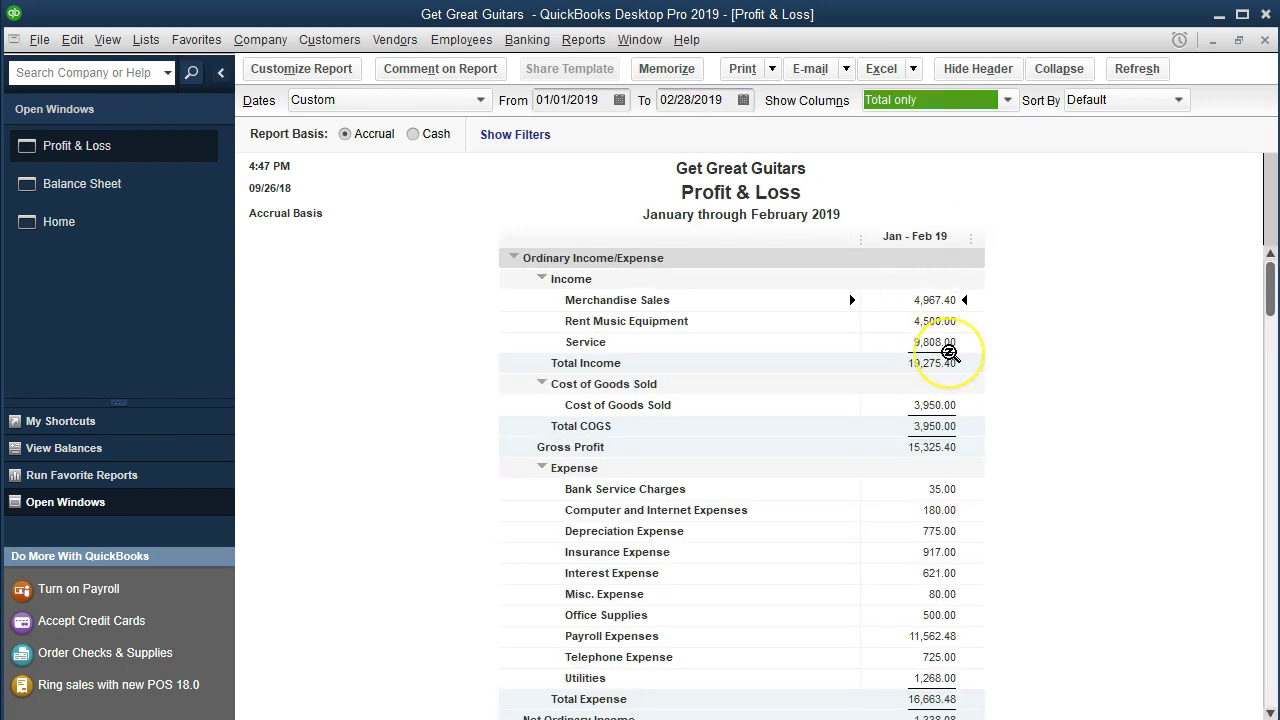
# Locate Depreciation Expense on the Profit & Loss report and open the transaction detail behind its amount.
pyautogui.scroll(-2, 950, 353)
pyautogui.scroll(-1, 950, 353)
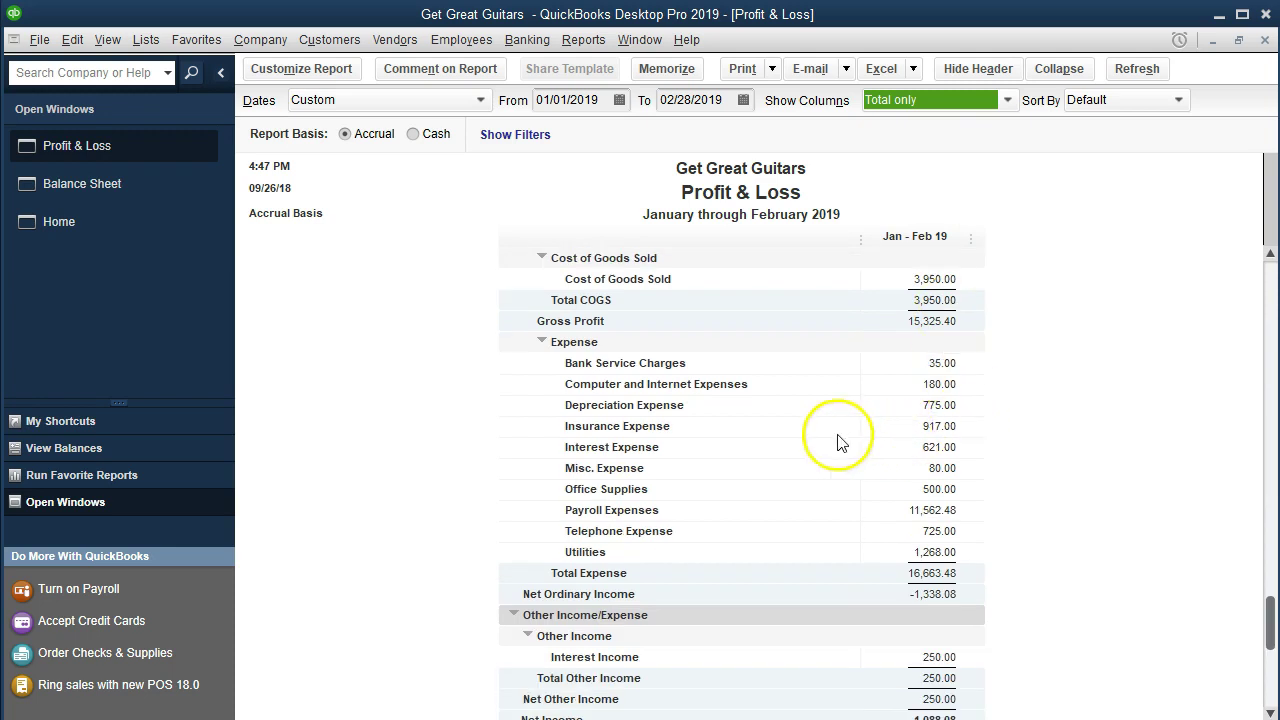
pyautogui.click(725, 405)
pyautogui.click(907, 412)
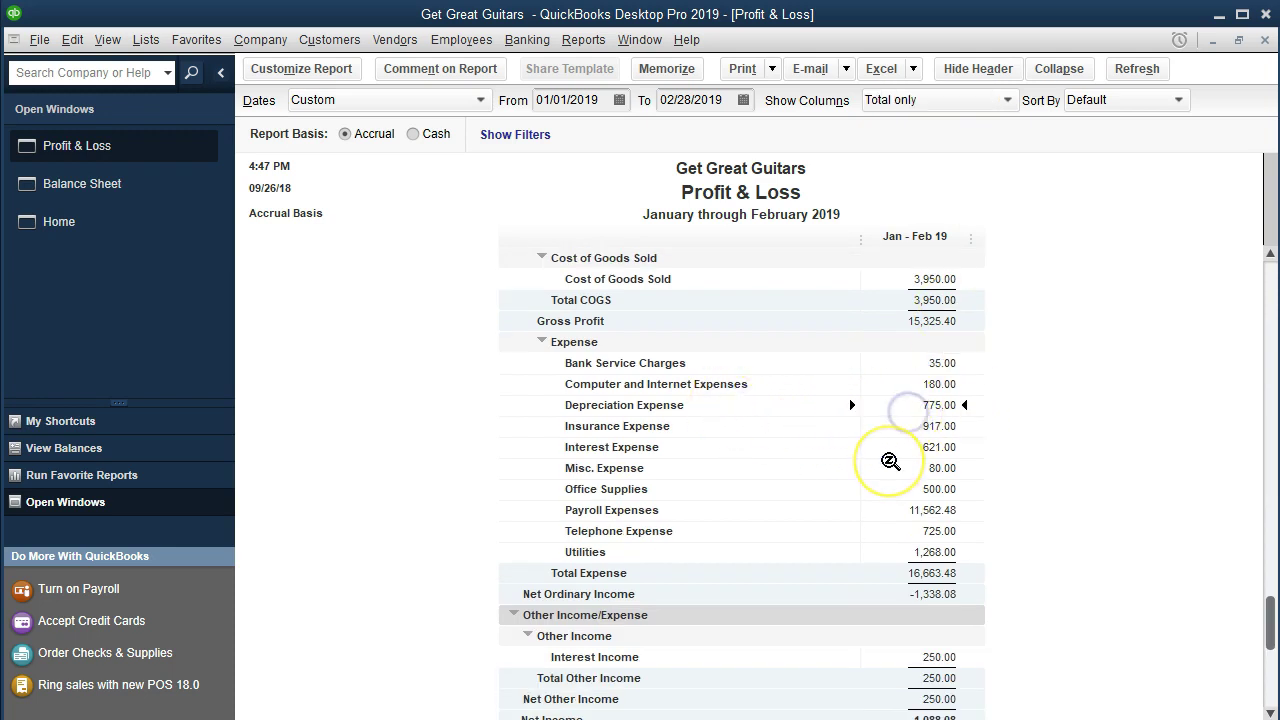
pyautogui.scroll(-1, 893, 455)
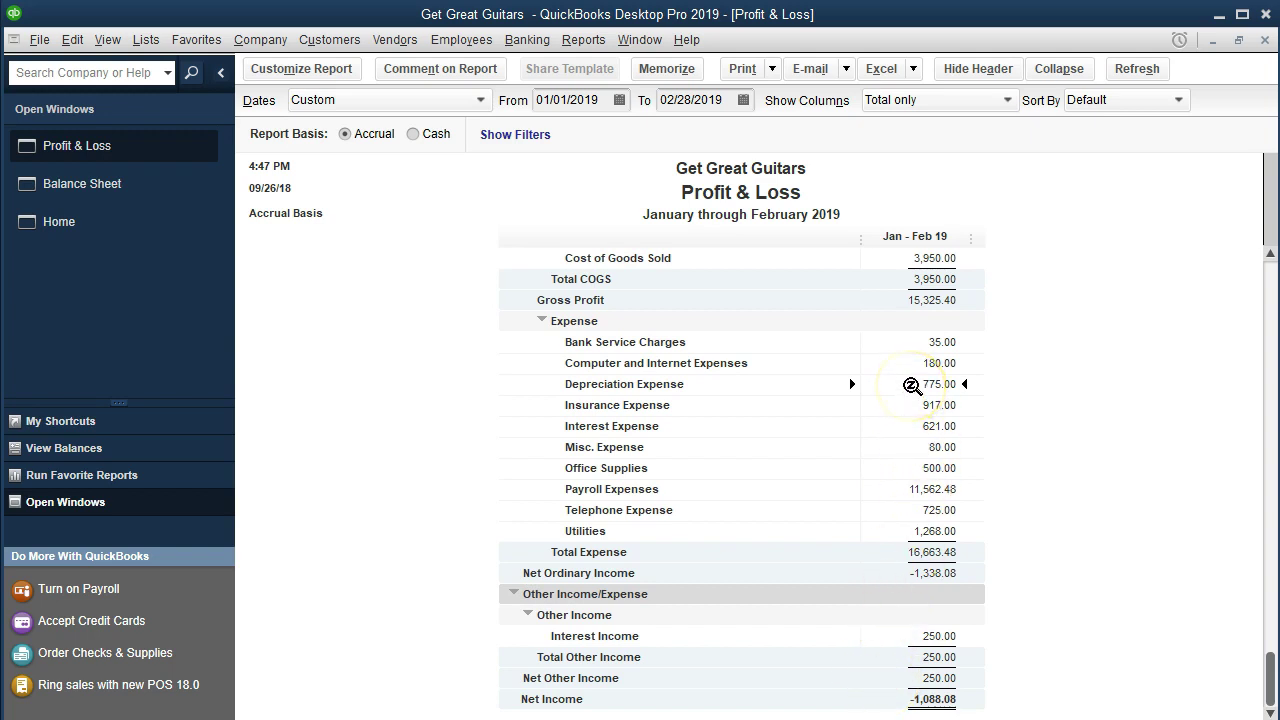
pyautogui.doubleClick(911, 386)
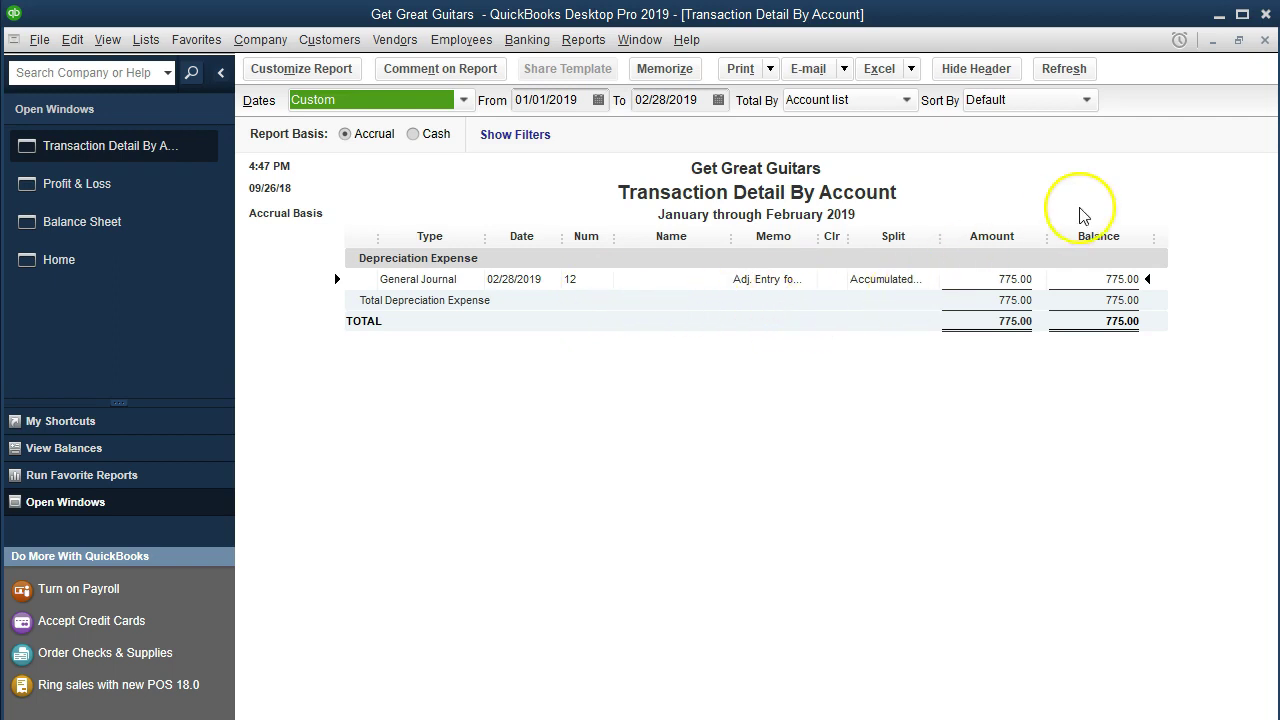
# Close the Depreciation Expense transaction detail and switch from the Profit & Loss report back to the balance sheet.
pyautogui.click(1267, 45)
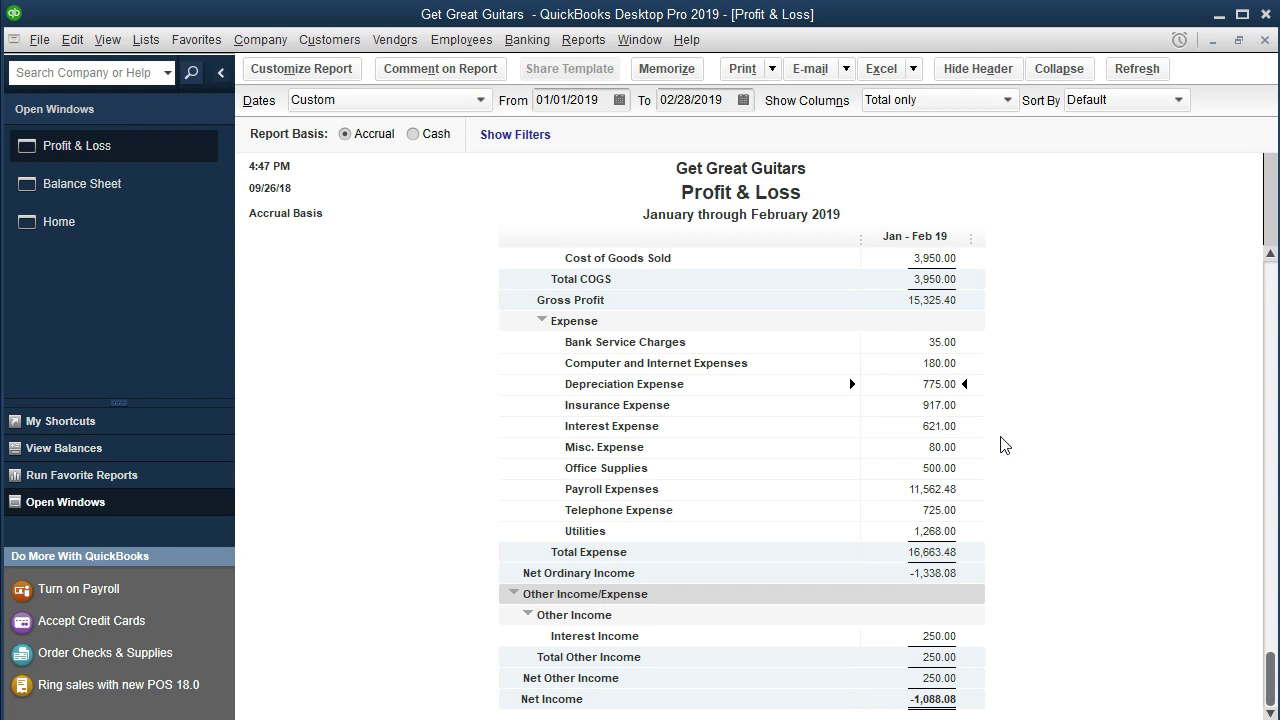
pyautogui.click(981, 393)
pyautogui.click(166, 193)
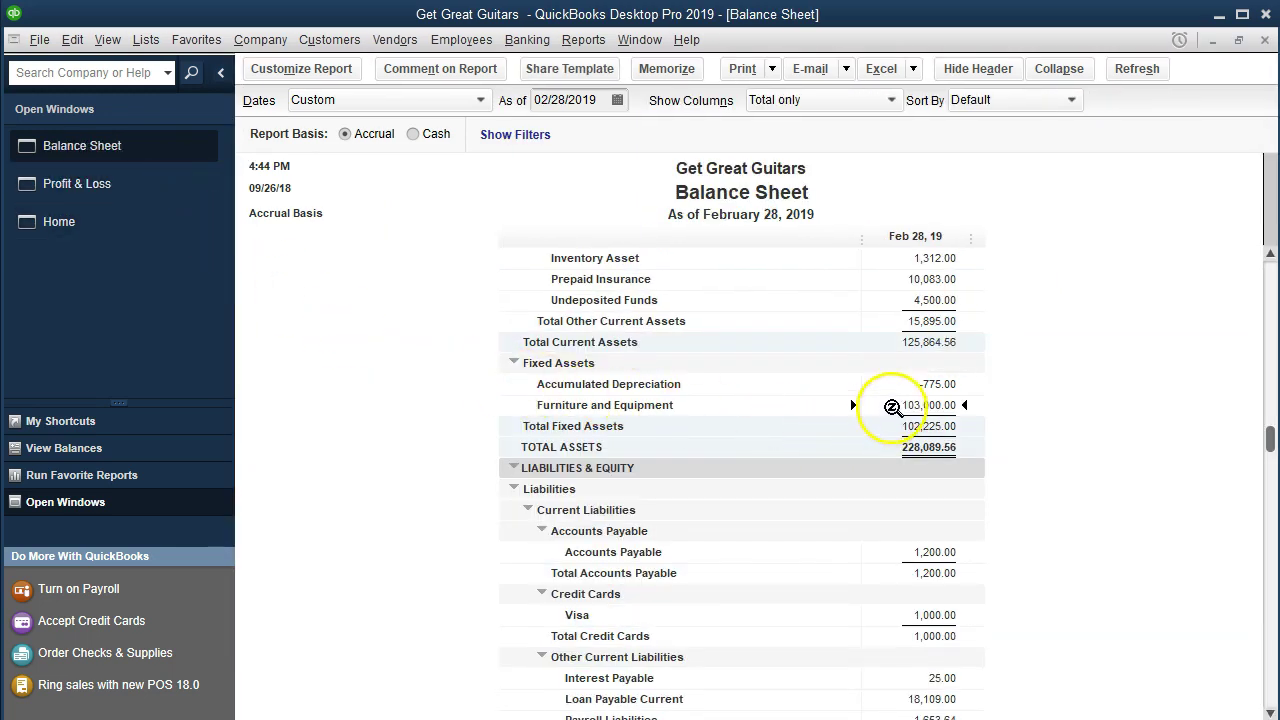